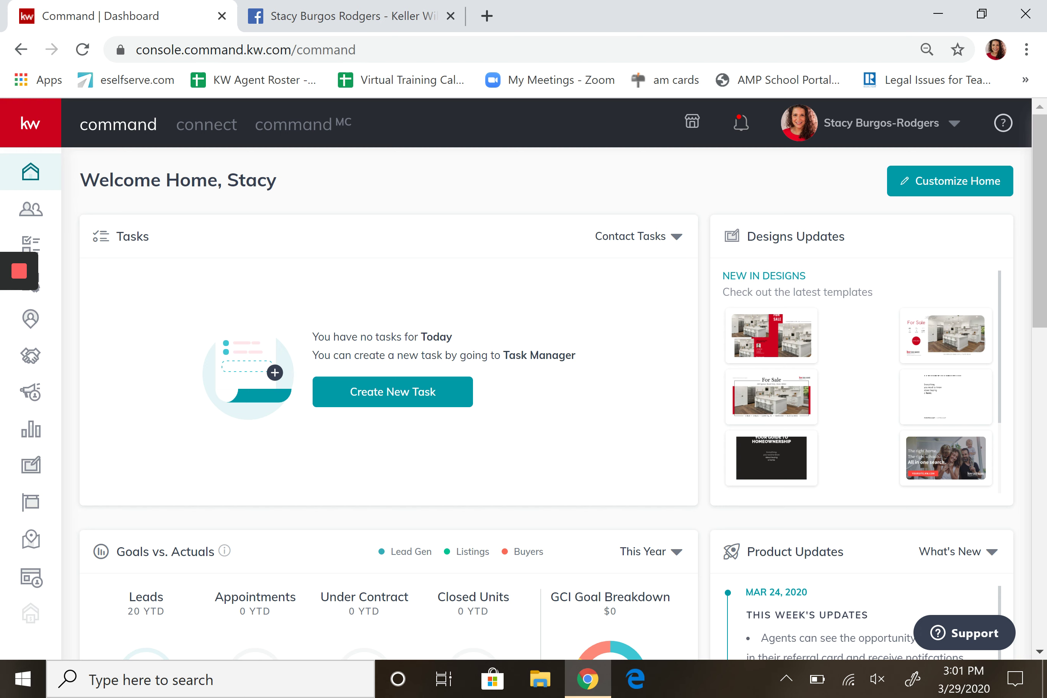
Open the account name menu in the KW Command header.
click(954, 123)
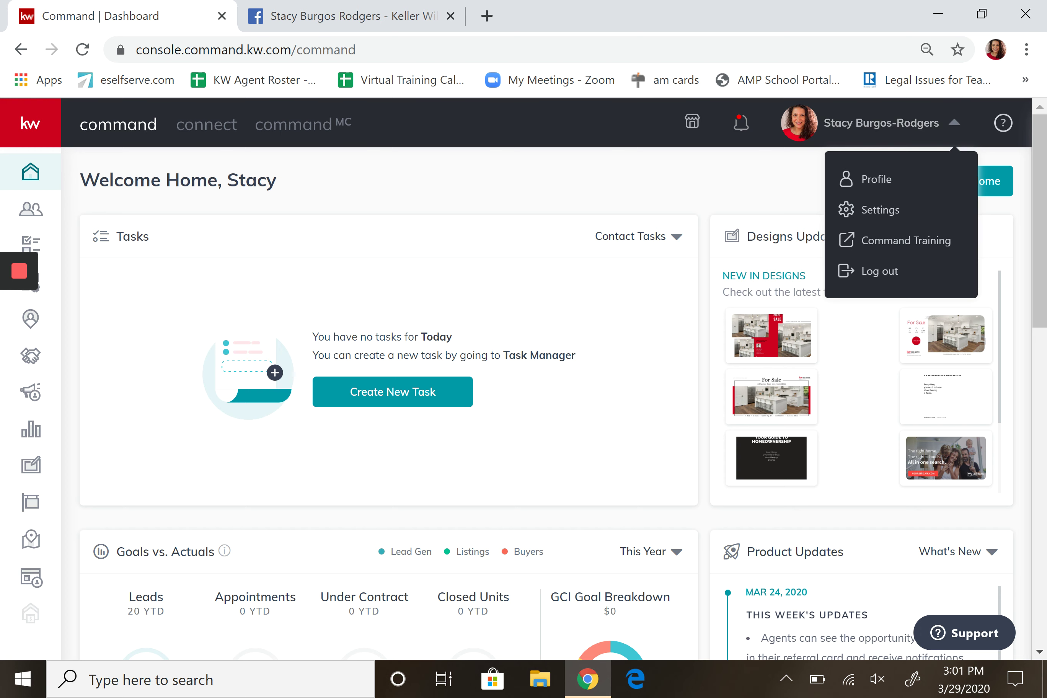
click(954, 123)
Review the Connected Apps list in account Settings, then return to the home dashboard.
click(954, 123)
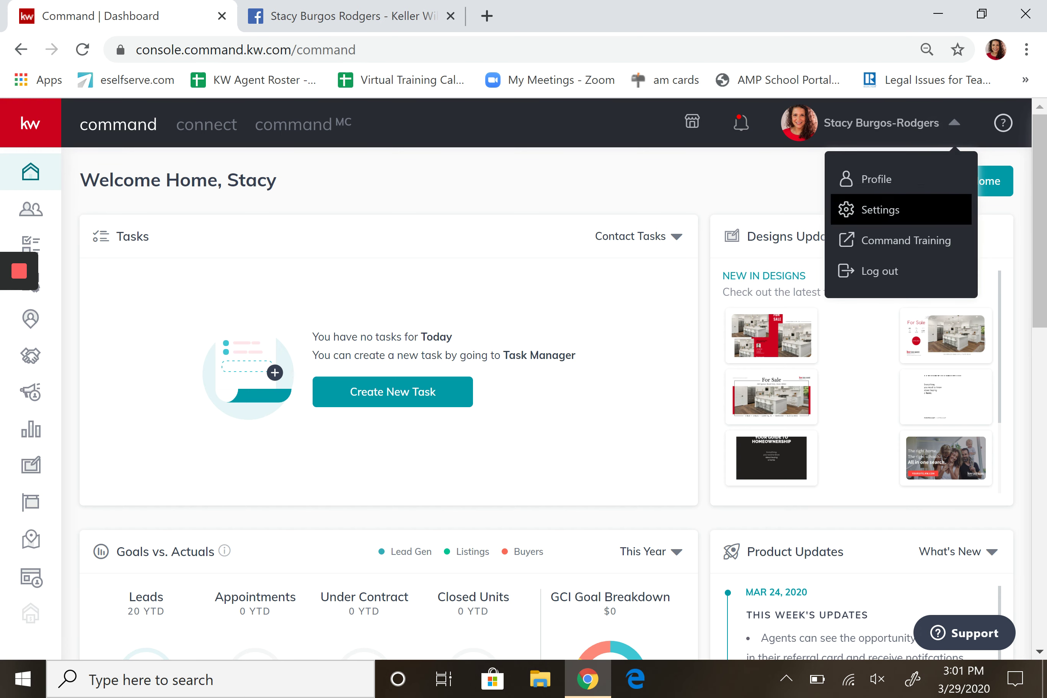
click(887, 210)
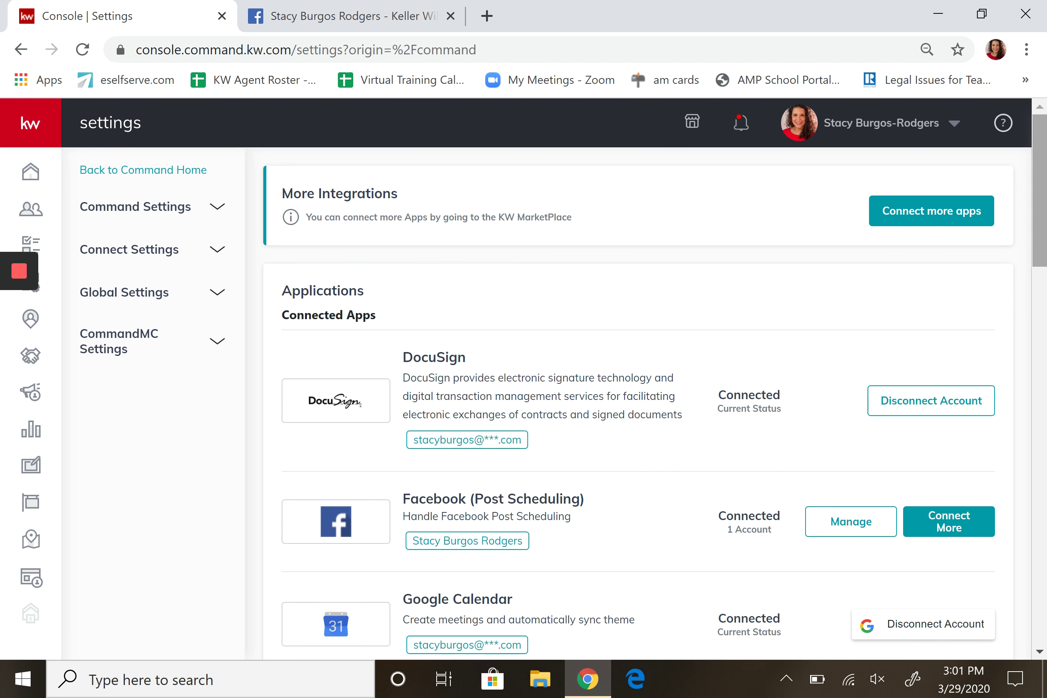
scroll(654, 377, down, 2)
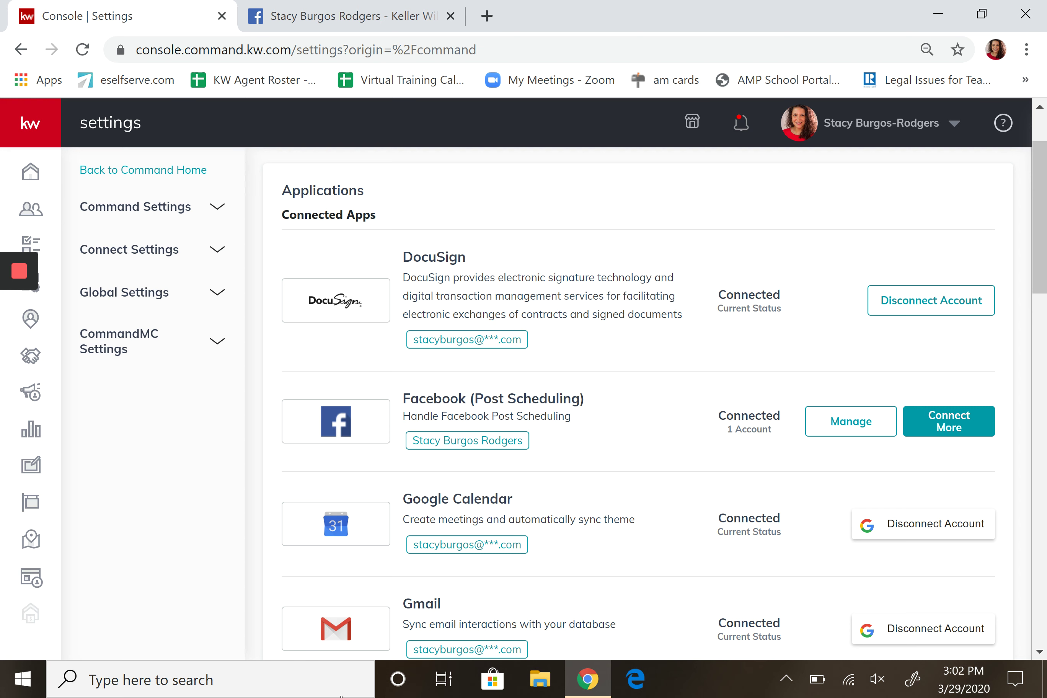
click(31, 173)
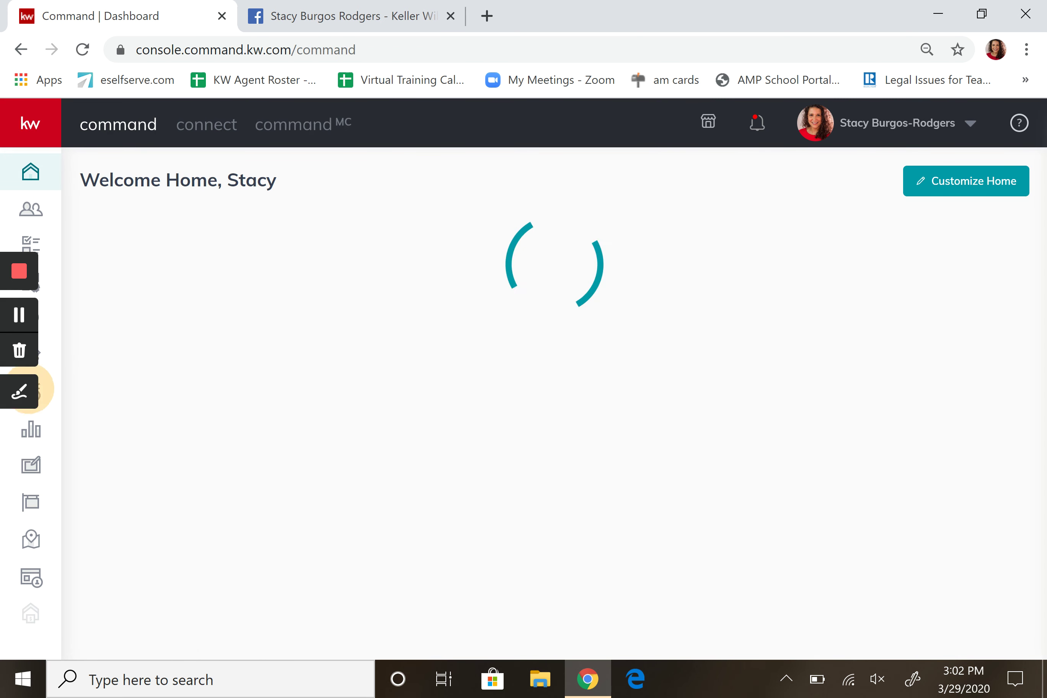
Open the Paid Campaigns page from the sidebar Campaigns icon, with Chrome maximized.
click(19, 391)
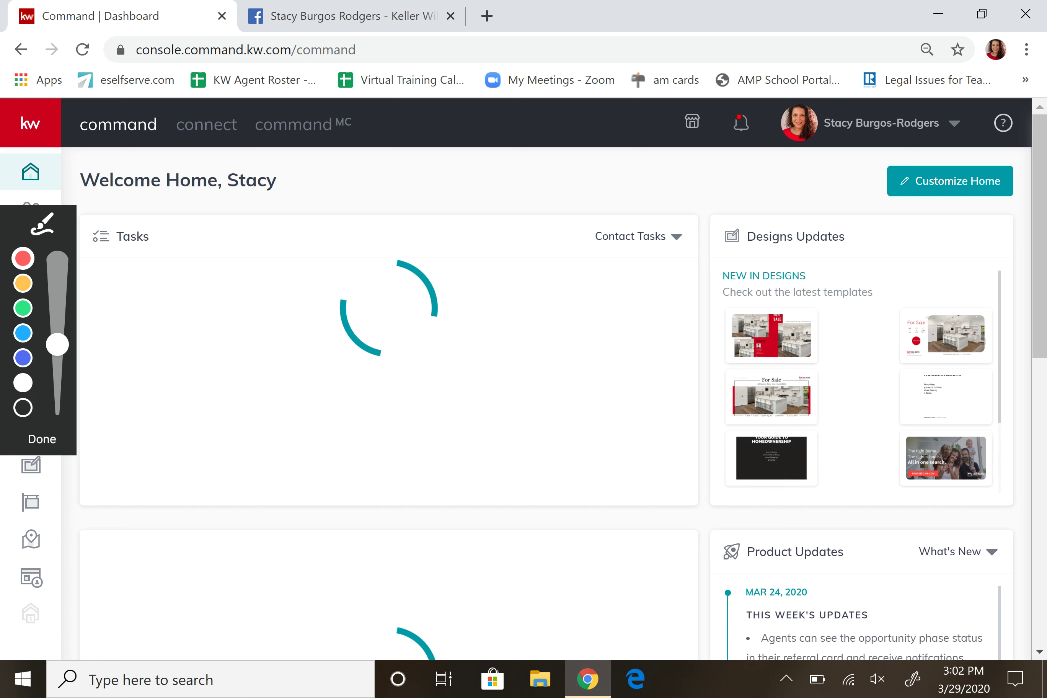
key(Escape)
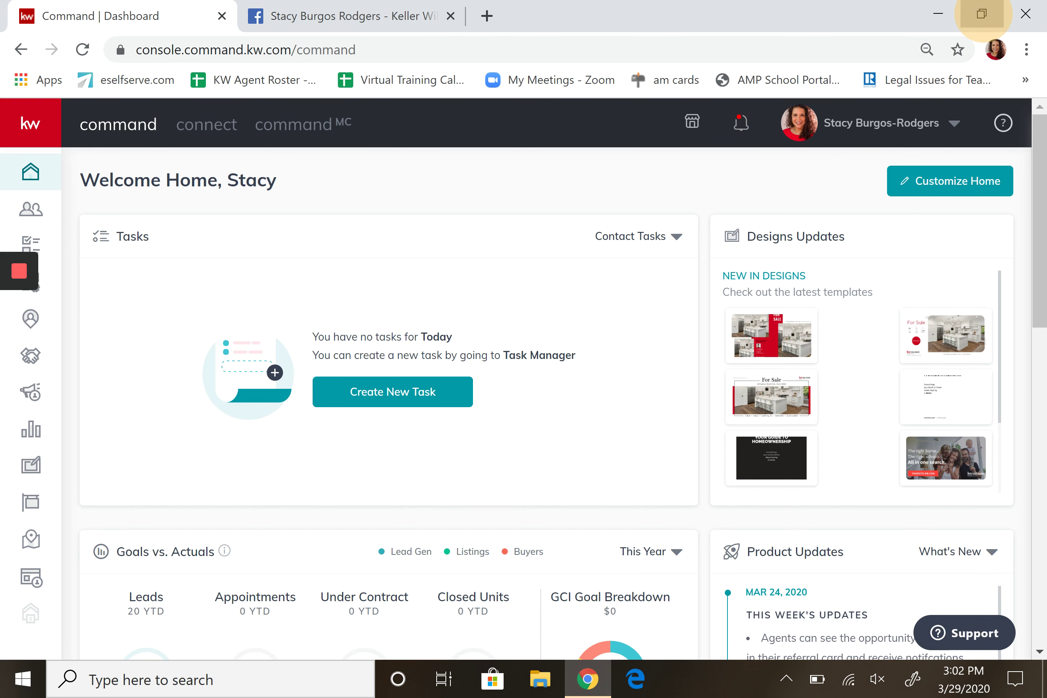
click(982, 13)
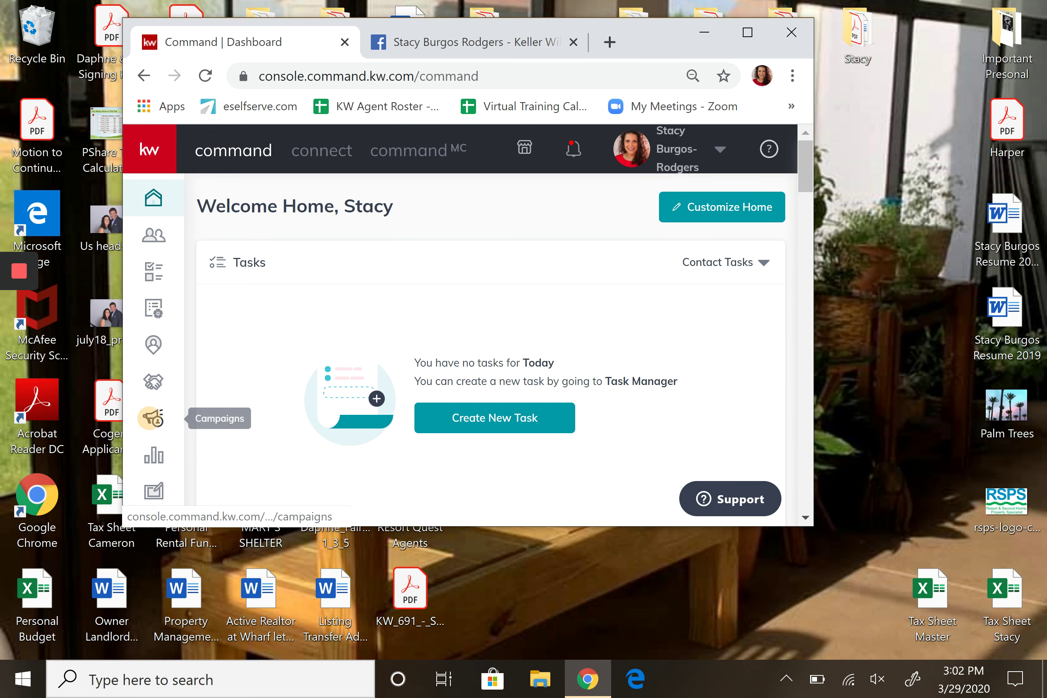
click(153, 417)
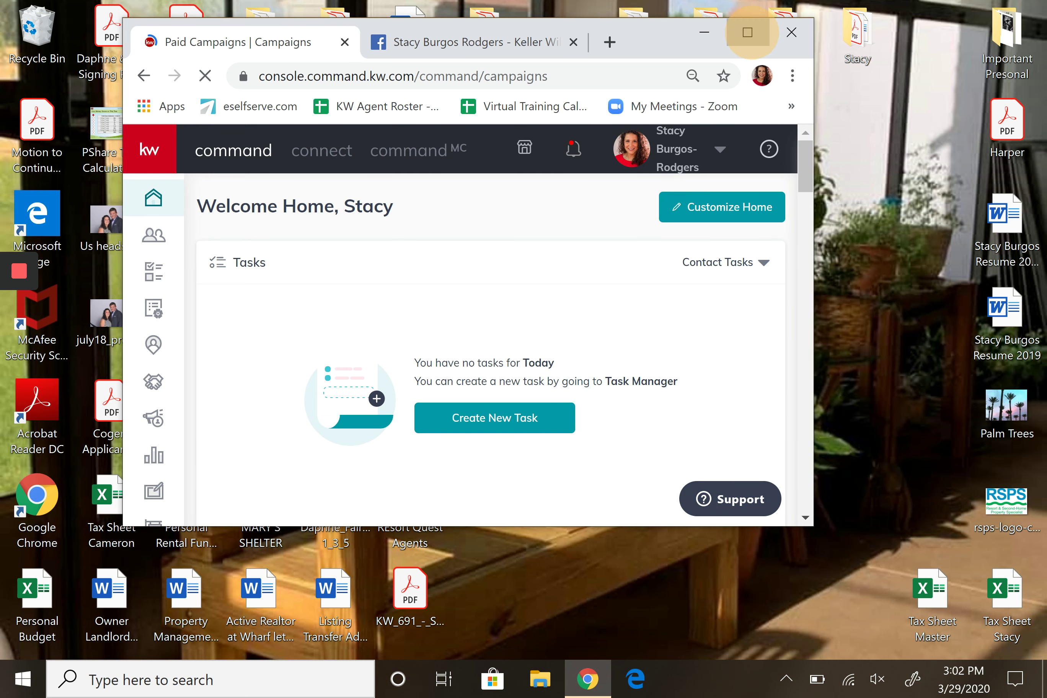
click(748, 32)
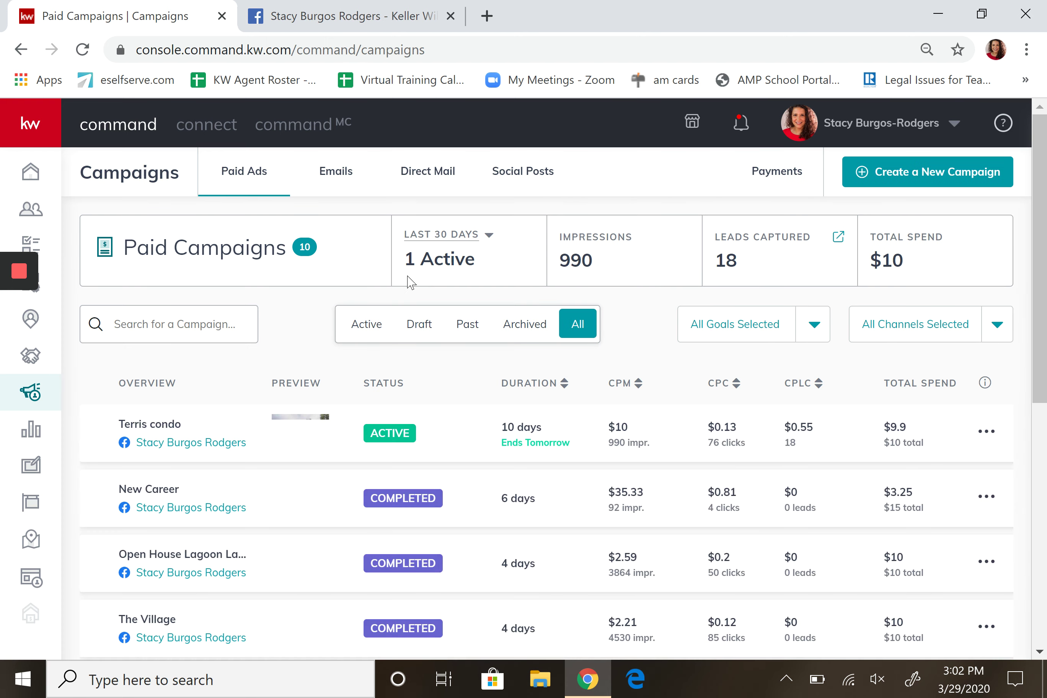
click(214, 444)
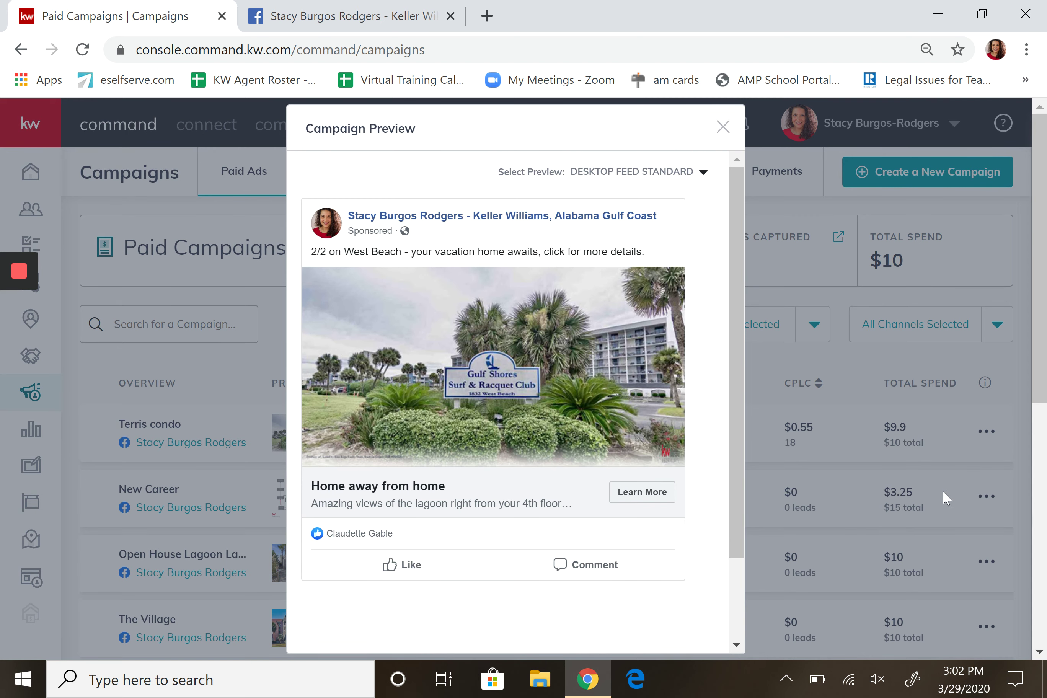
click(738, 293)
drag(738, 293, 739, 367)
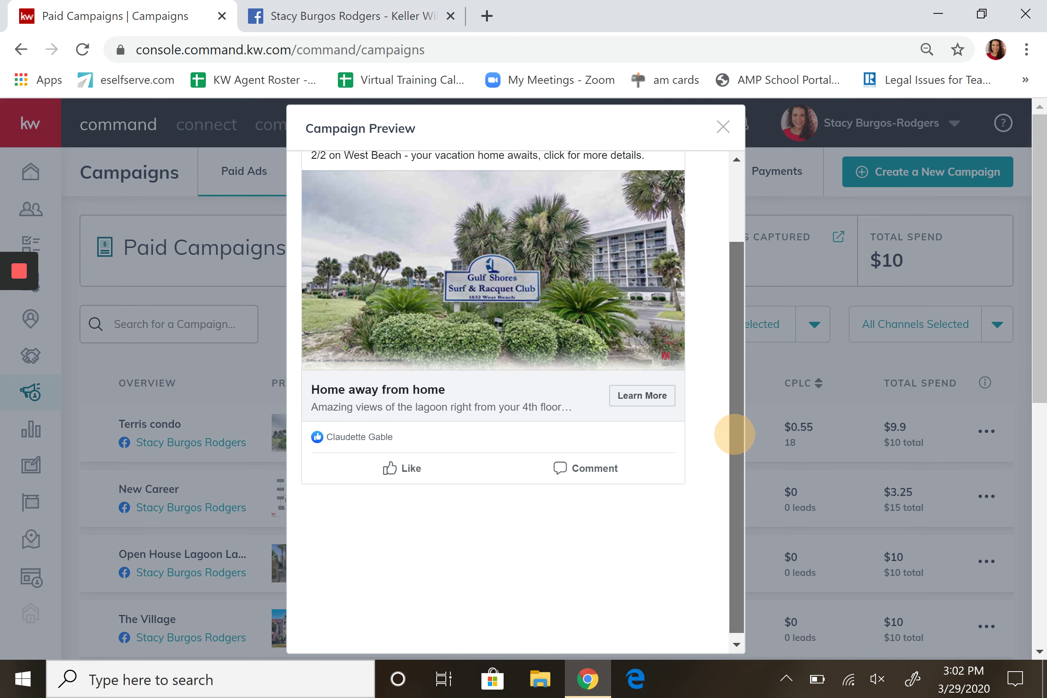
scroll(737, 431, up, 3)
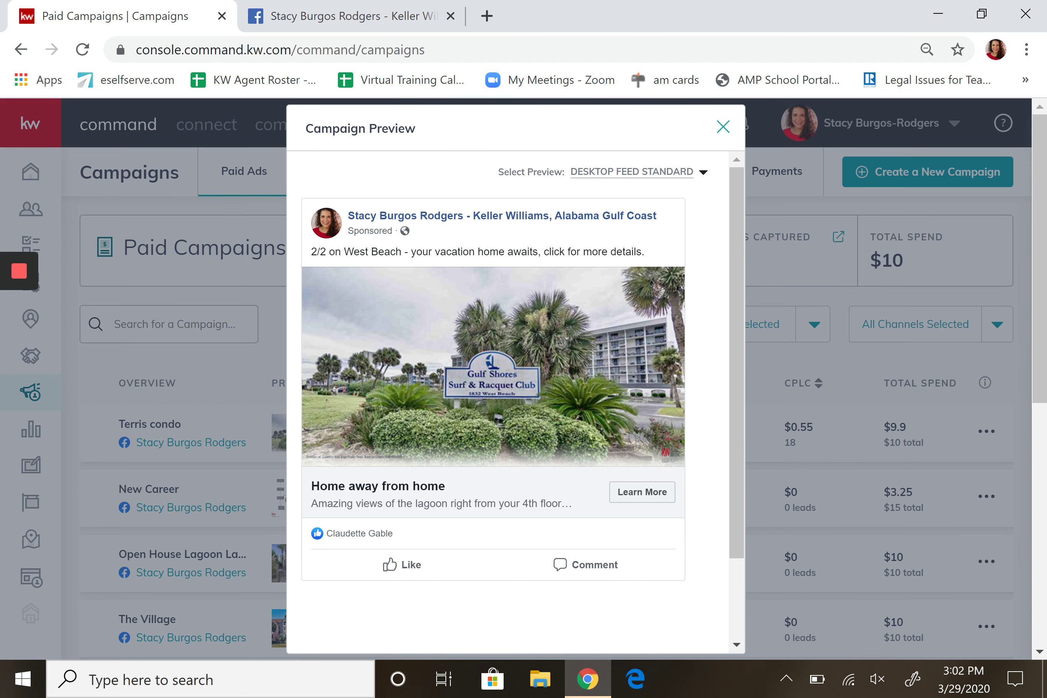
click(723, 127)
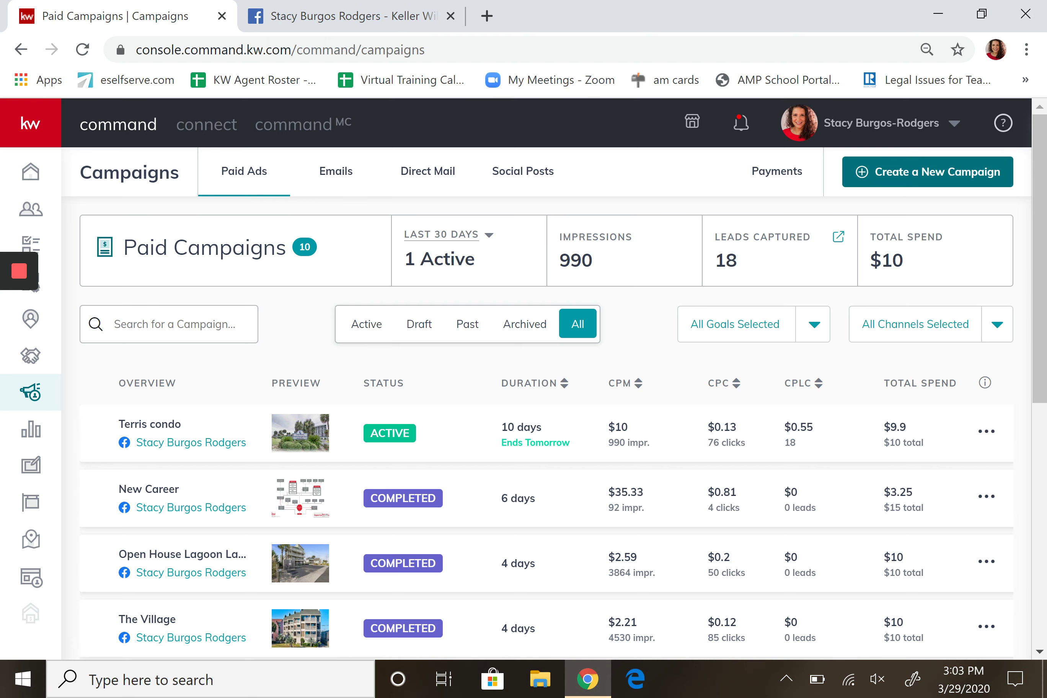
Start a new Social Ad campaign with the Advertise Listing goal.
click(895, 173)
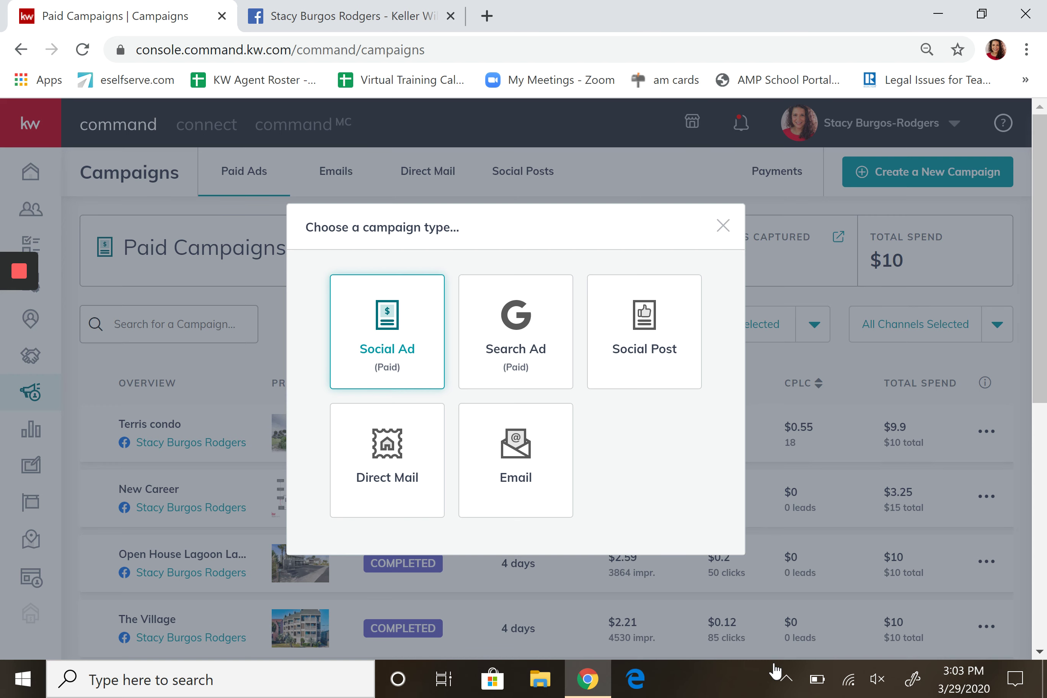
key(Return)
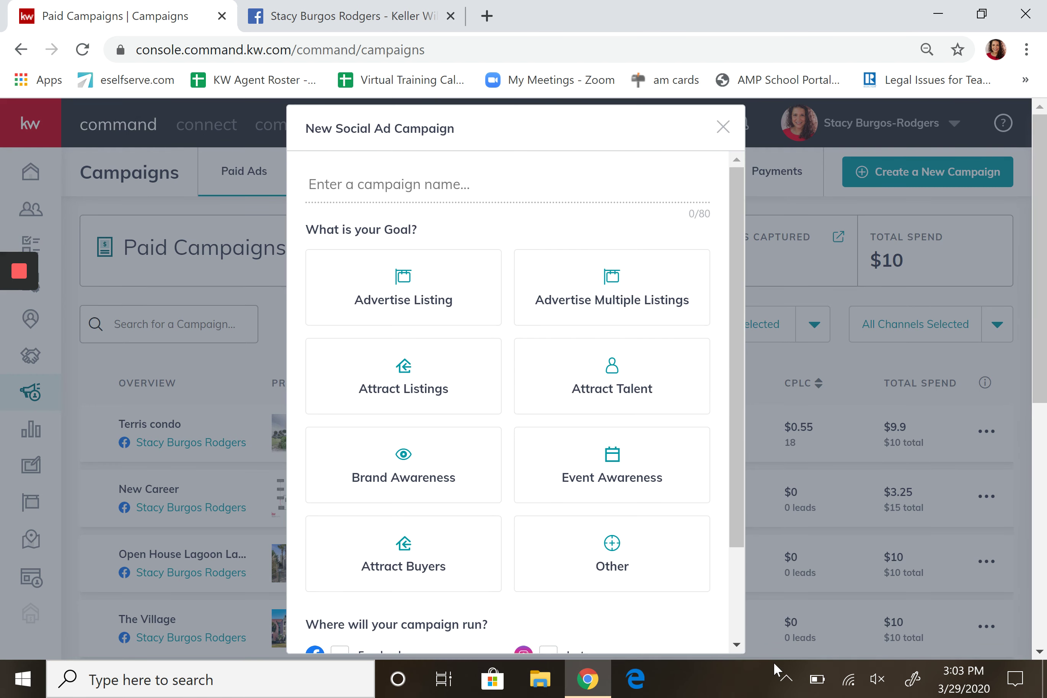
key(Tab)
key(Down)
key(Up)
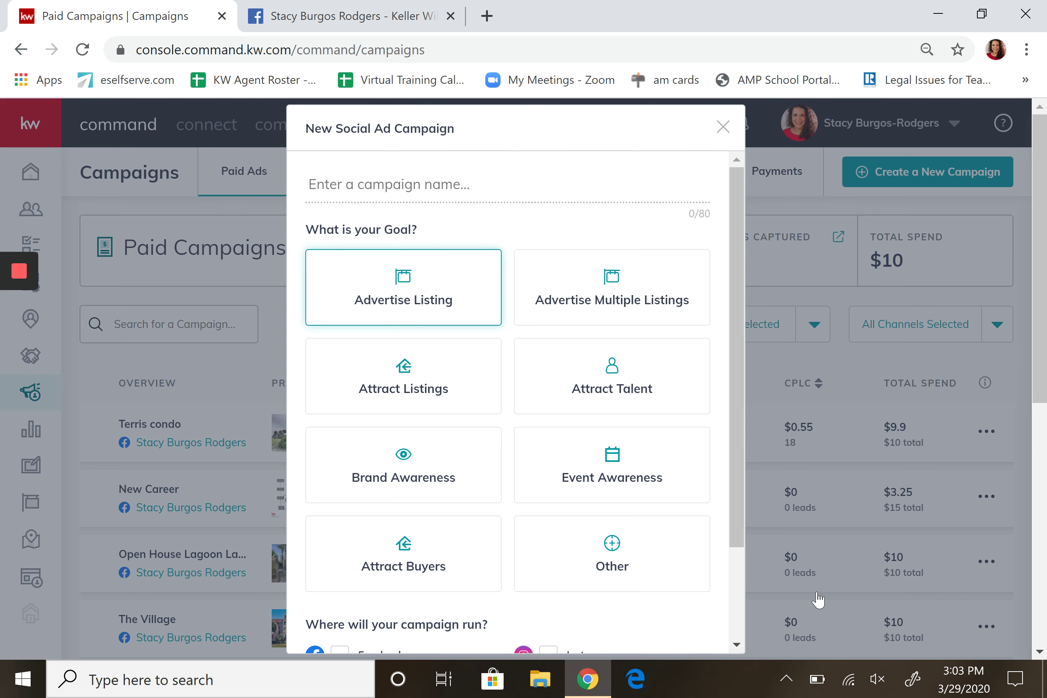
key(Return)
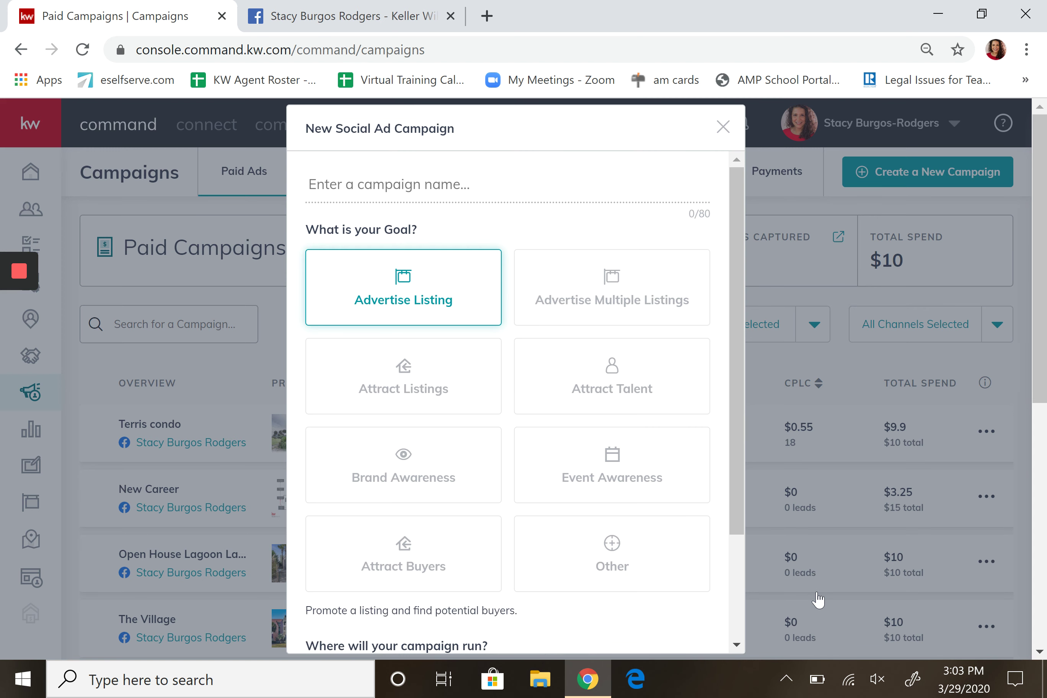
key(Return)
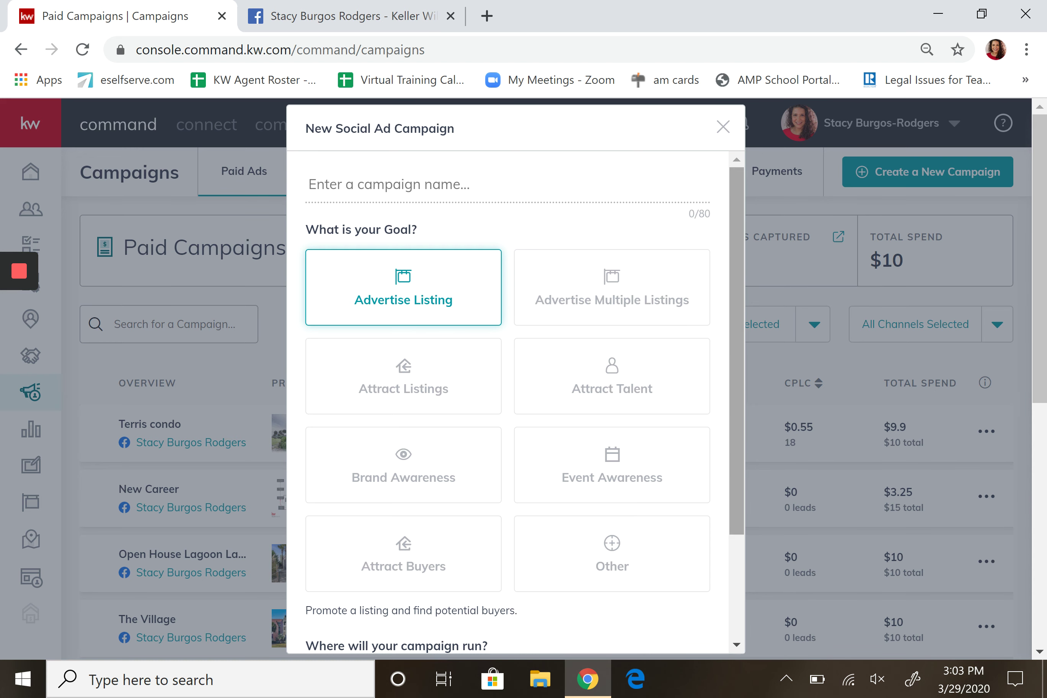
scroll(737, 341, down, 3)
Select Facebook as the platform and name the campaign 'Sunday Ad'.
click(340, 536)
click(639, 627)
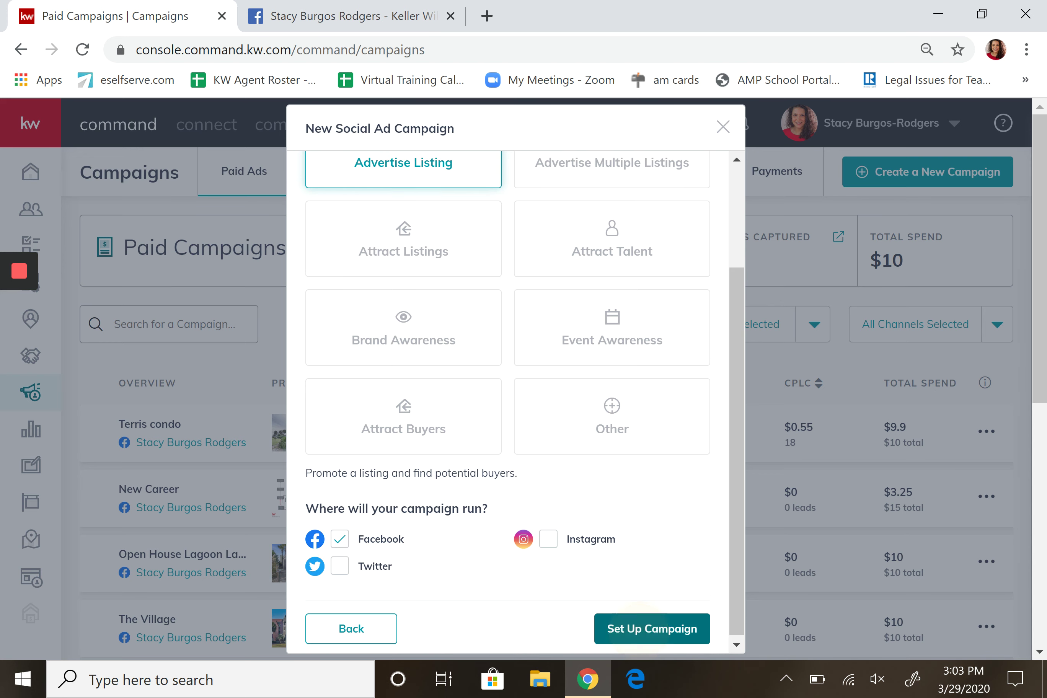
click(533, 193)
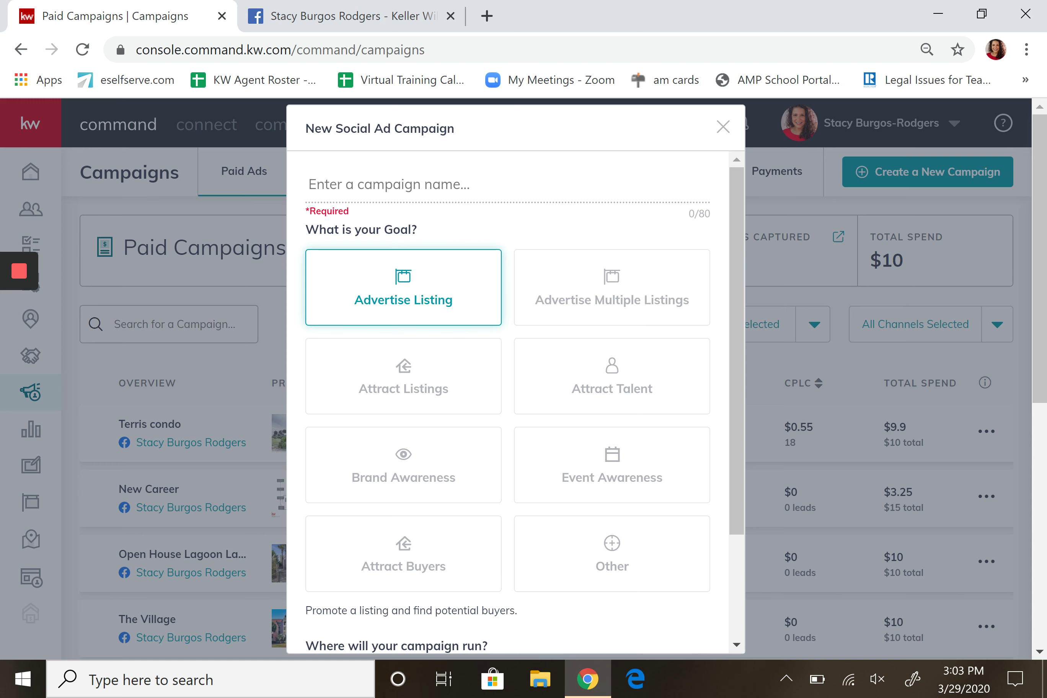
text(Sunday)
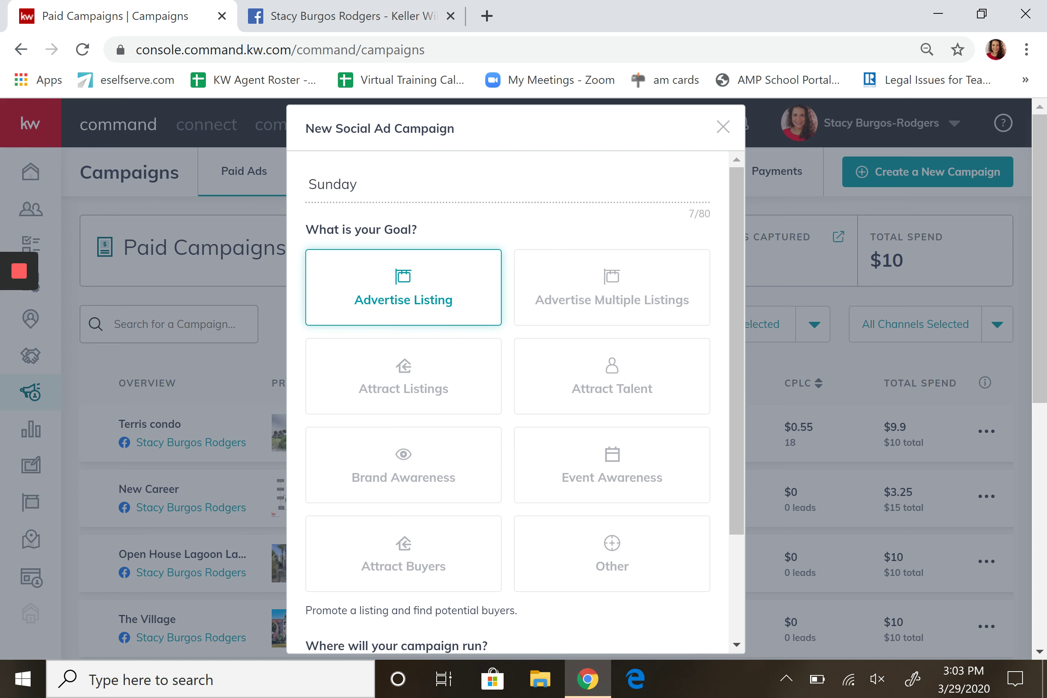
key(BackSpace)
key(BackSpace)
text(ay Ad)
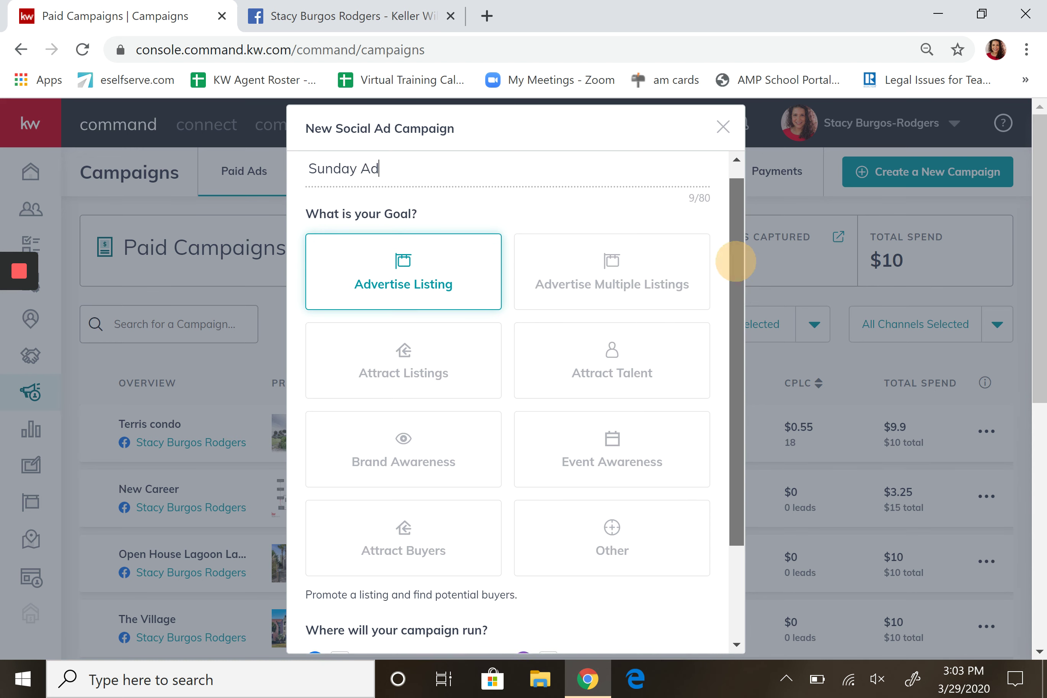
scroll(737, 257, down, 3)
Set up the Sunday Ad campaign and search listings by property address '372 E'.
click(676, 625)
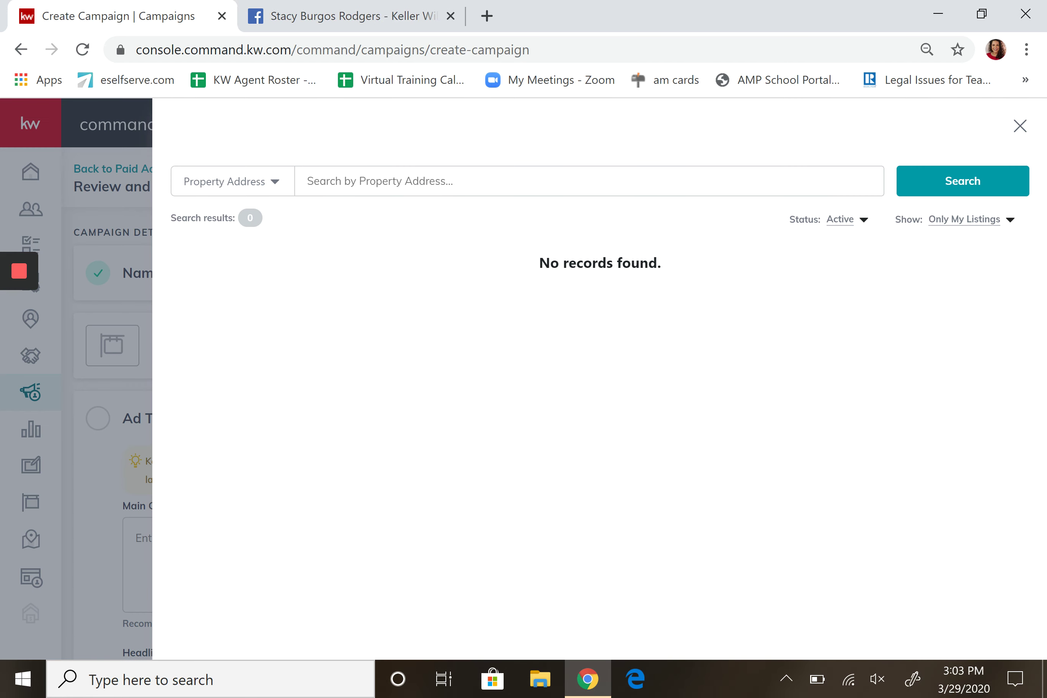
click(308, 181)
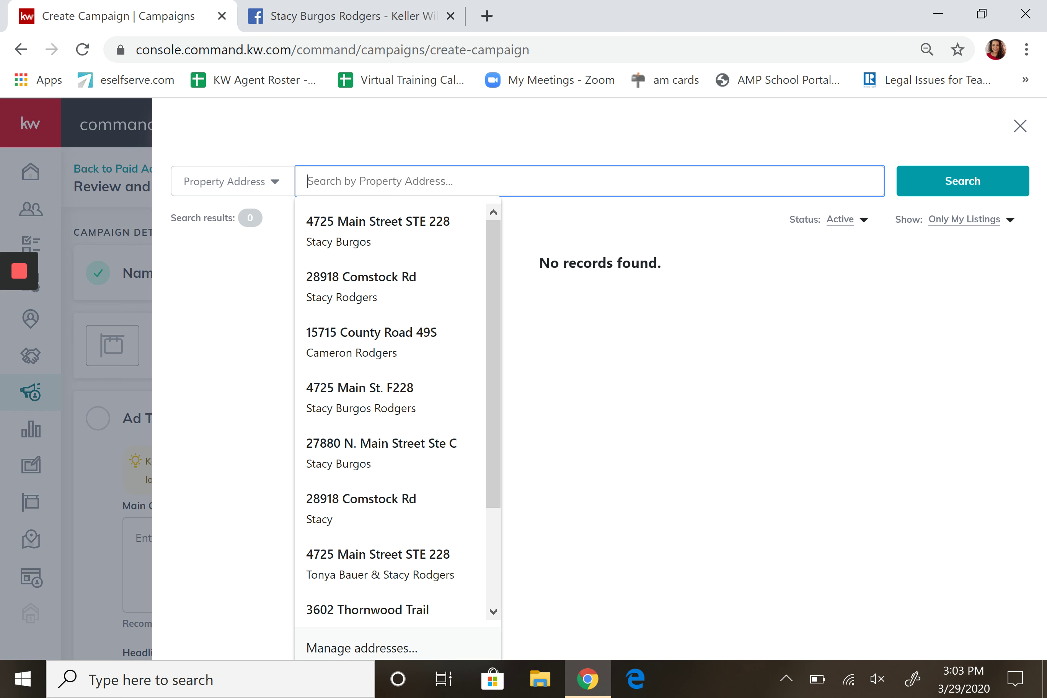
text(372 e b)
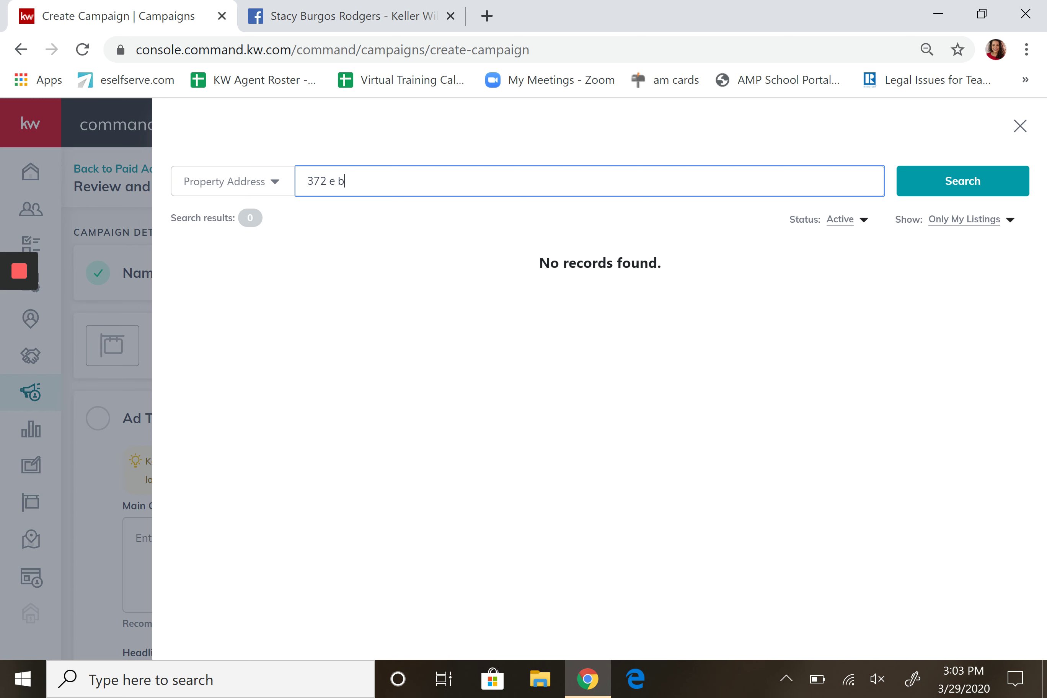
key(BackSpace)
key(BackSpace)
text(E)
Switch the Show filter to All Listings for the '372 E' address search.
click(1011, 219)
click(954, 241)
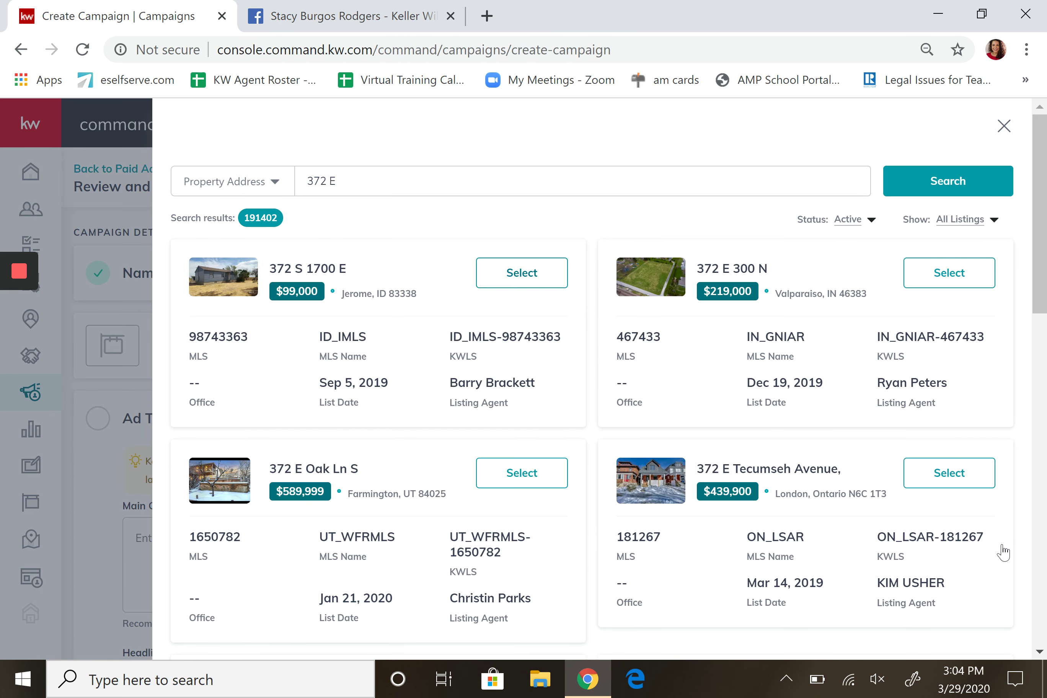
key(Tab)
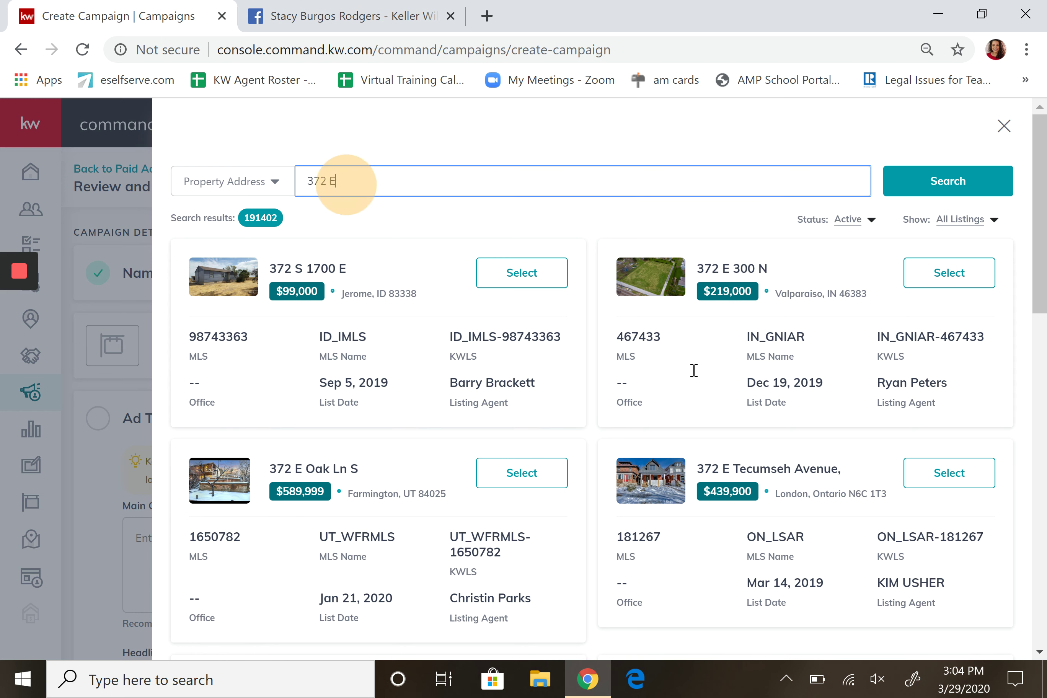
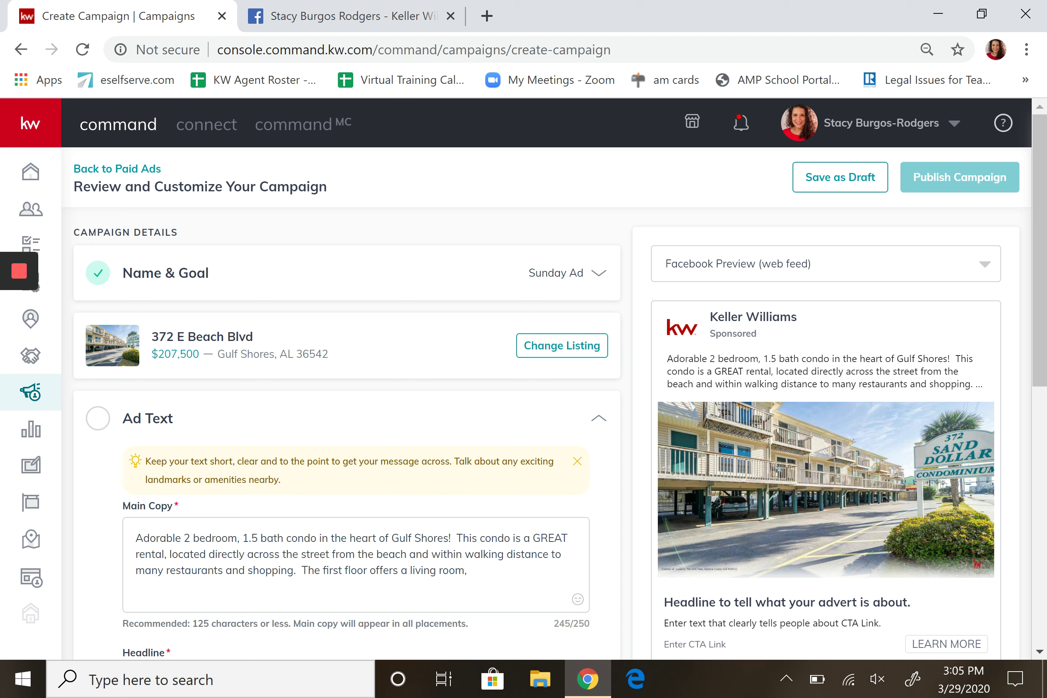
Delete the first-floor living room sentence from the ad's main copy.
drag(1036, 292, 1036, 375)
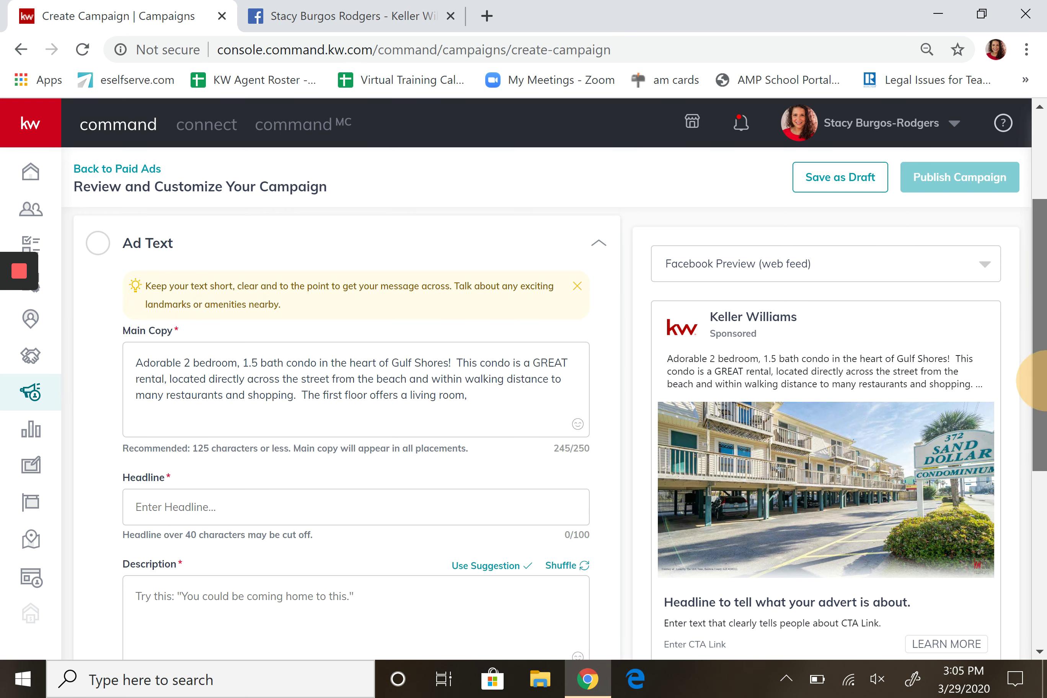
click(173, 369)
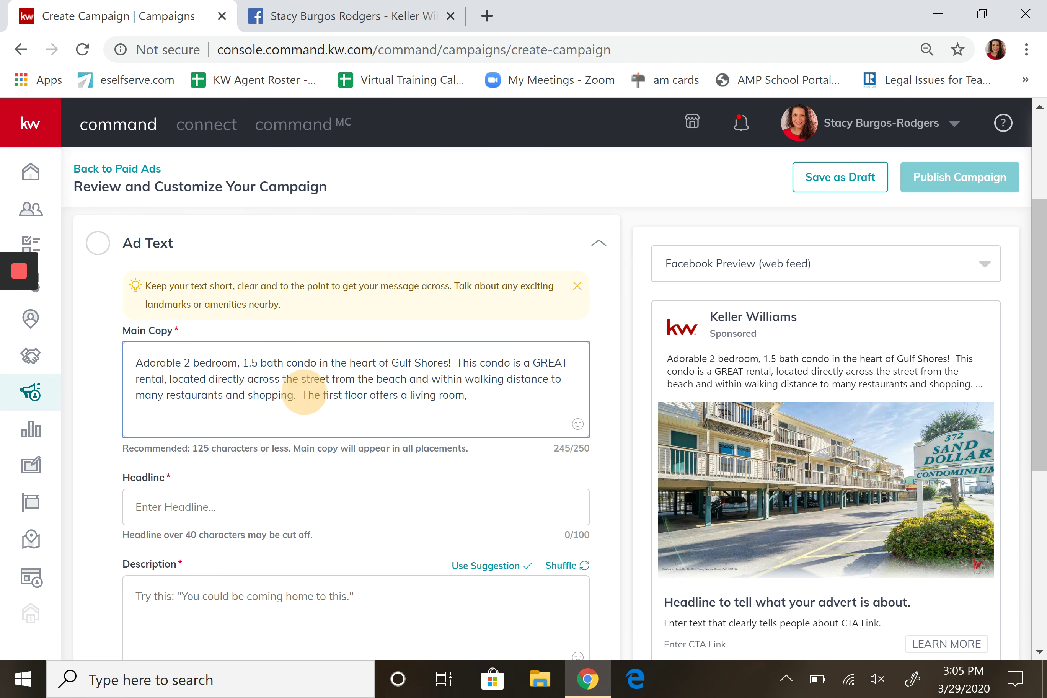
drag(308, 395, 376, 395)
drag(468, 395, 302, 396)
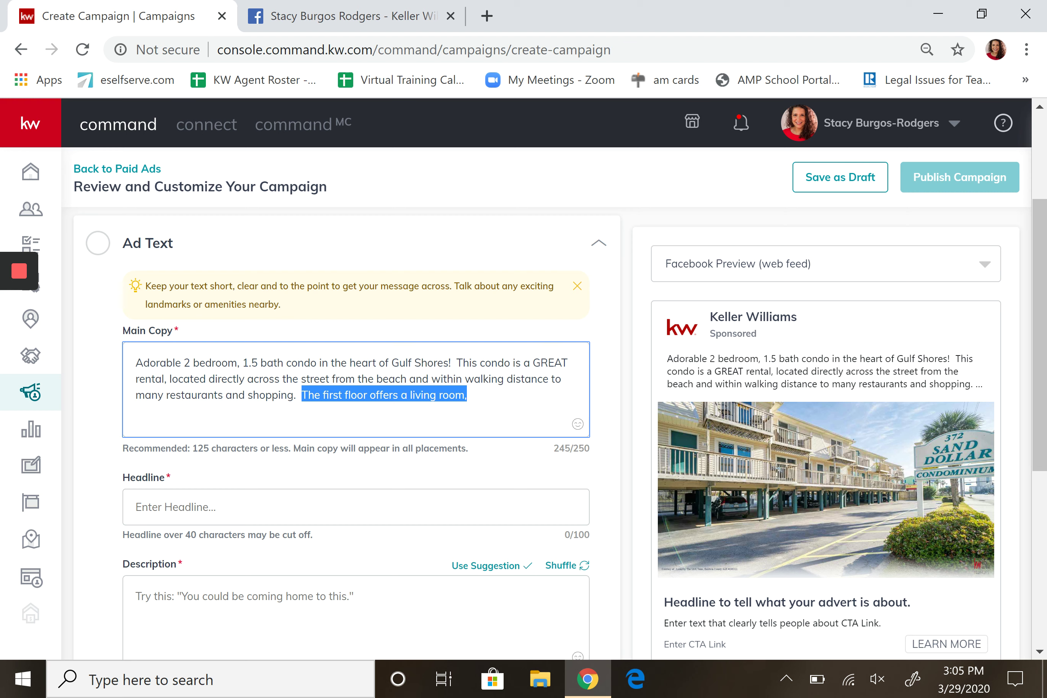
key(BackSpace)
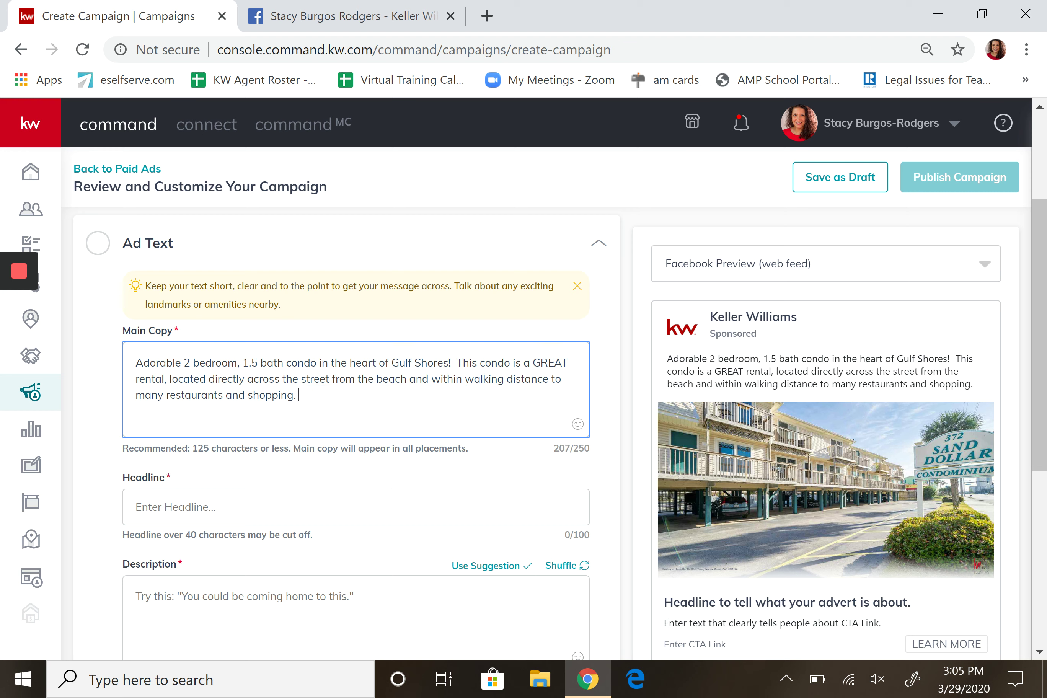
Set the ad headline to 'Your beach home awaits....' by replacing 'Second' with 'beach'.
click(241, 499)
text(You)
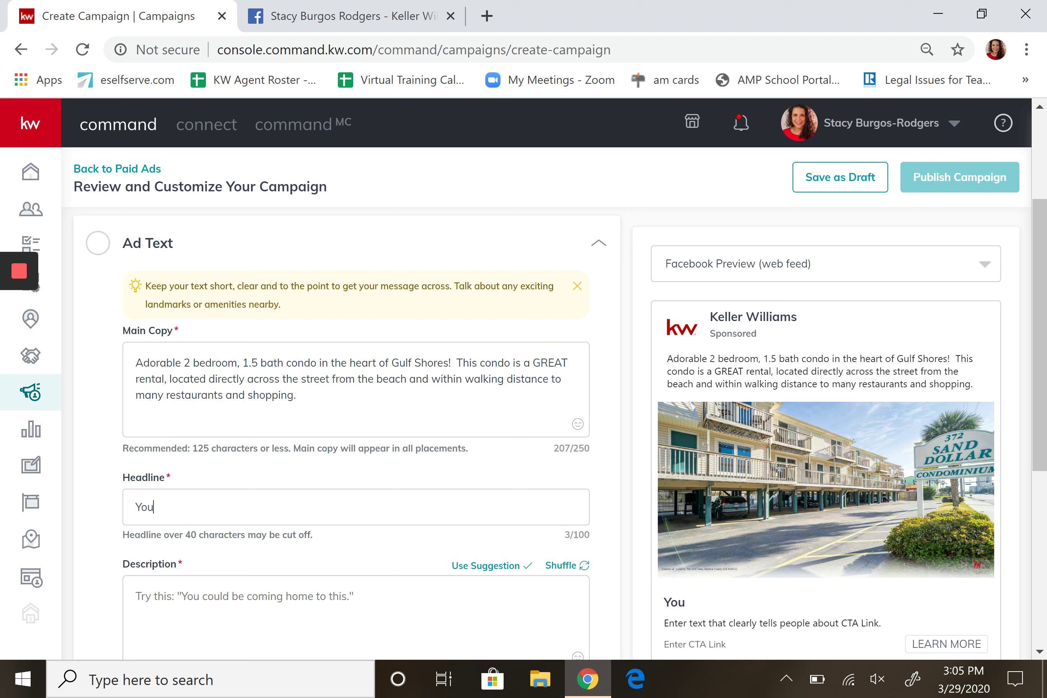
text(r Second home awaits)
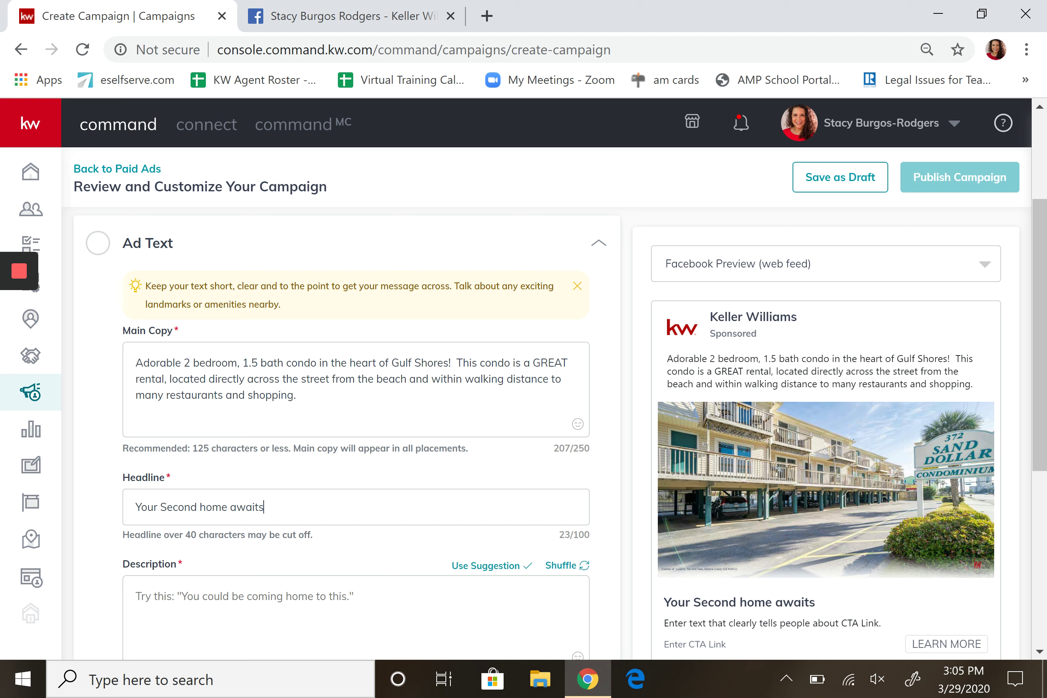
text(....)
drag(158, 507, 190, 507)
key(Delete)
key(Delete)
text(beac)
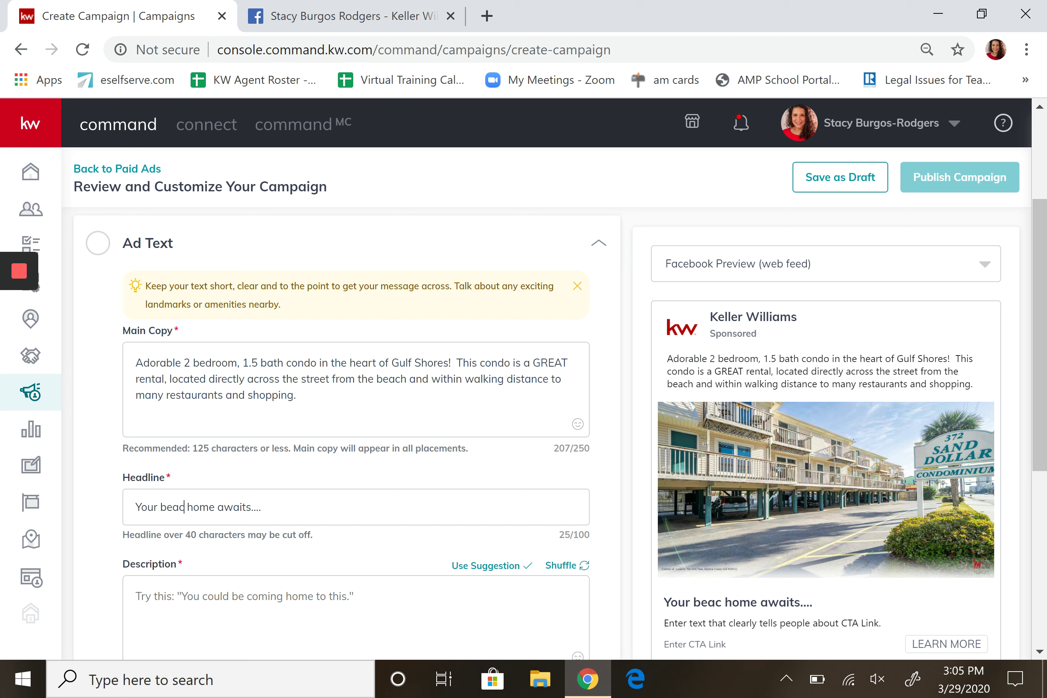
text(h)
click(238, 609)
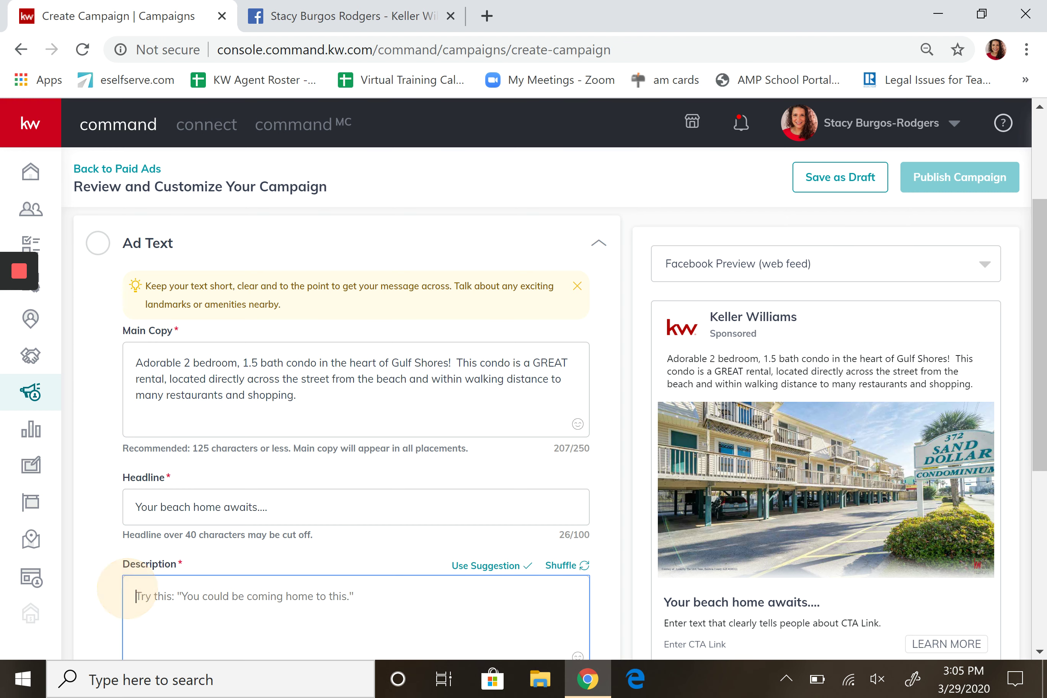
Enter the description 'You could be here right now...', fixing the 'righ tnow' typo.
text(You could be )
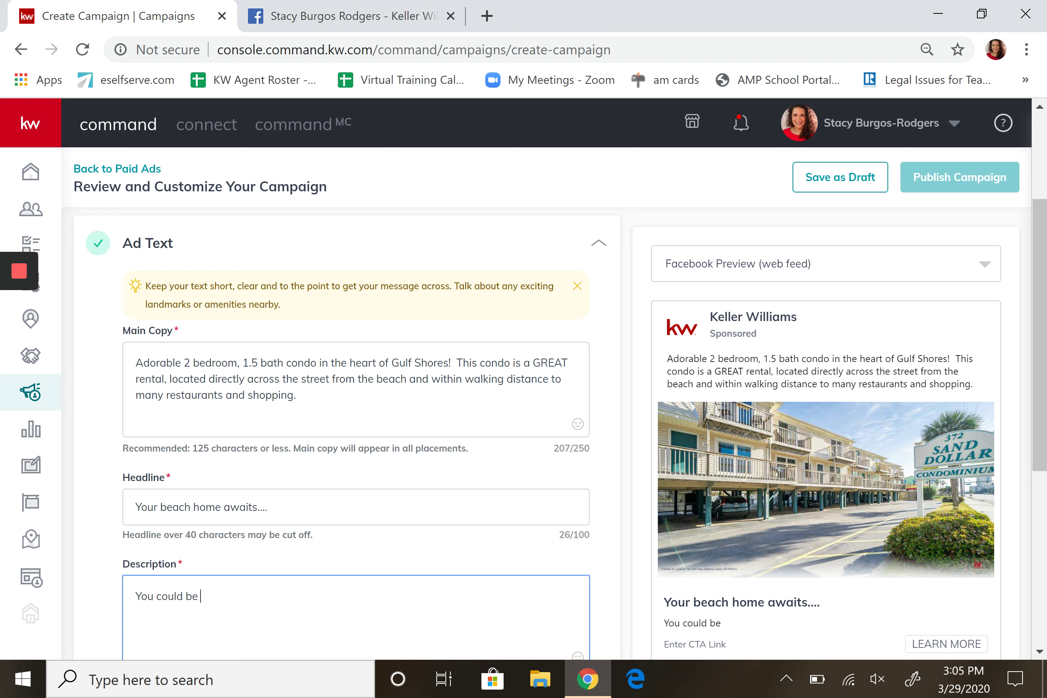
text(here righ tno)
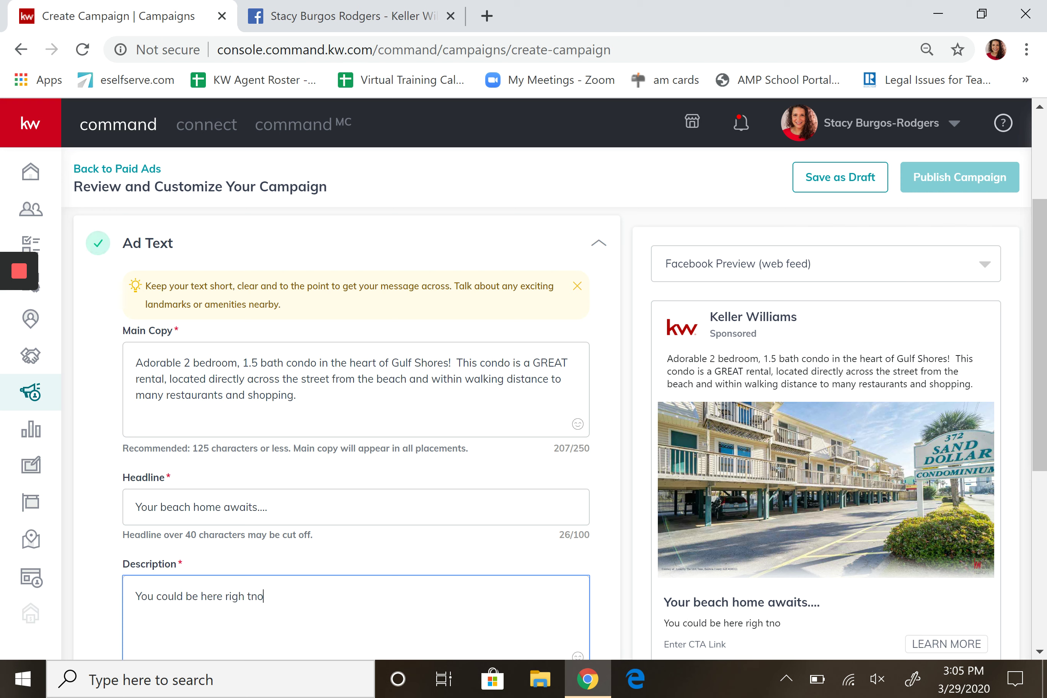
text(w...)
click(250, 596)
key(BackSpace)
key(BackSpace)
text(t)
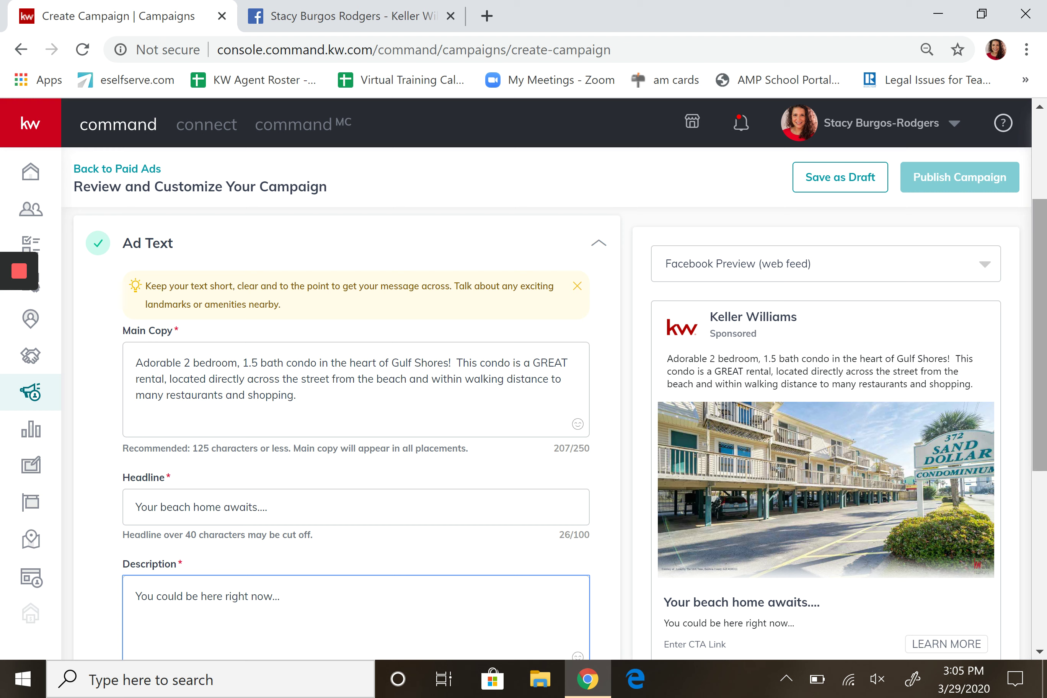
scroll(1040, 322, down, 3)
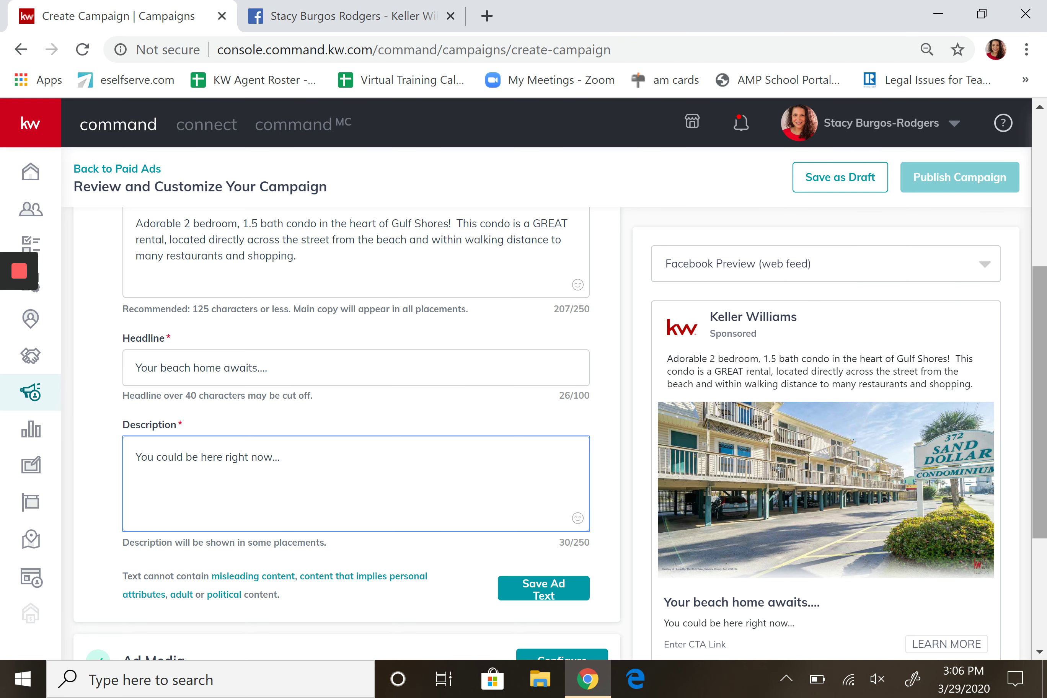
Save the ad text, then review the Name & Goal and Ad Text sections.
scroll(1038, 455, down, 2)
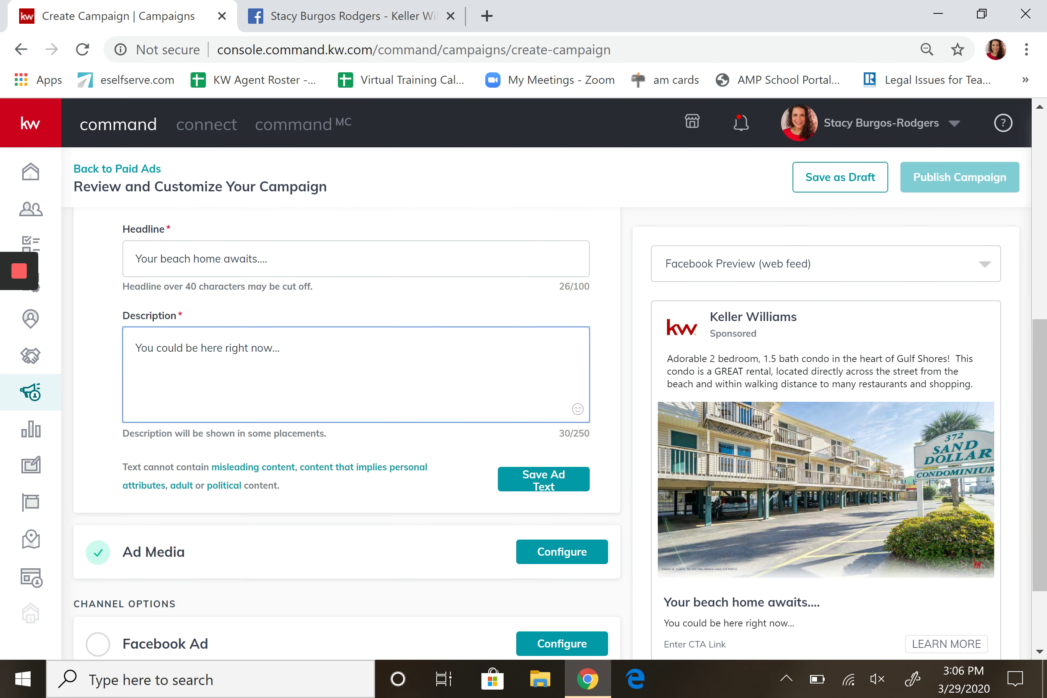
click(555, 479)
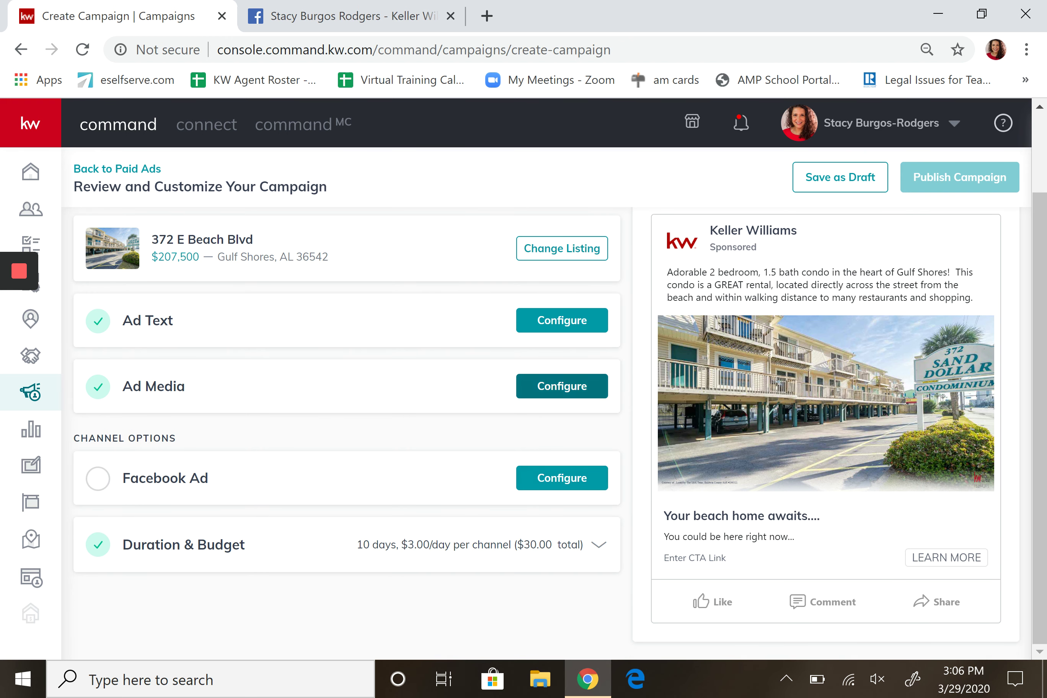
click(93, 477)
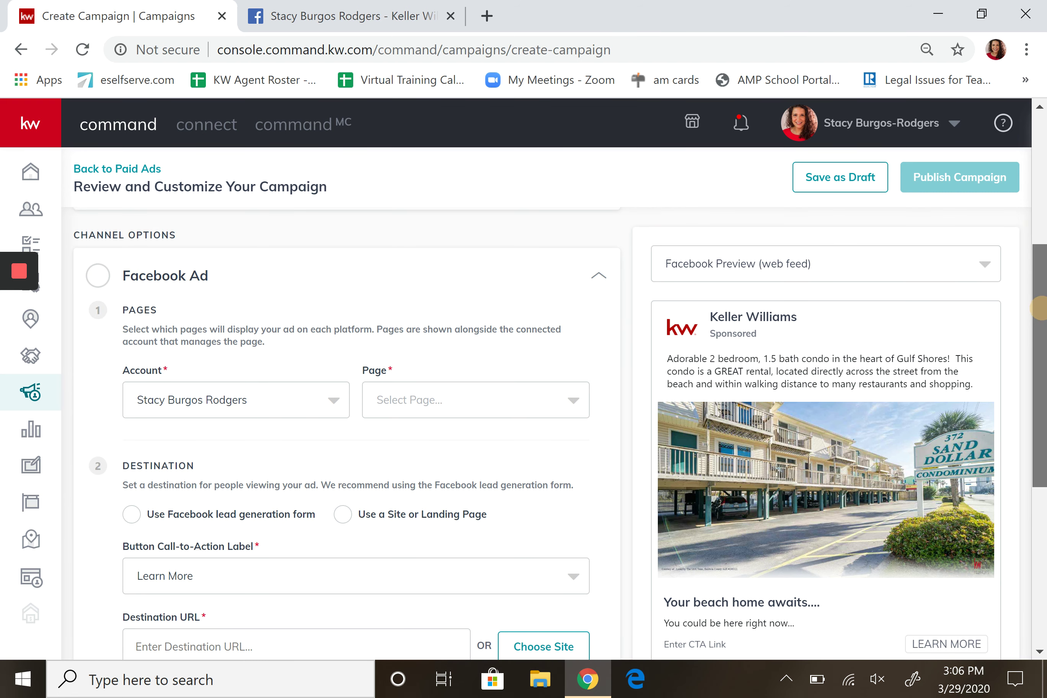
scroll(1037, 307, up, 5)
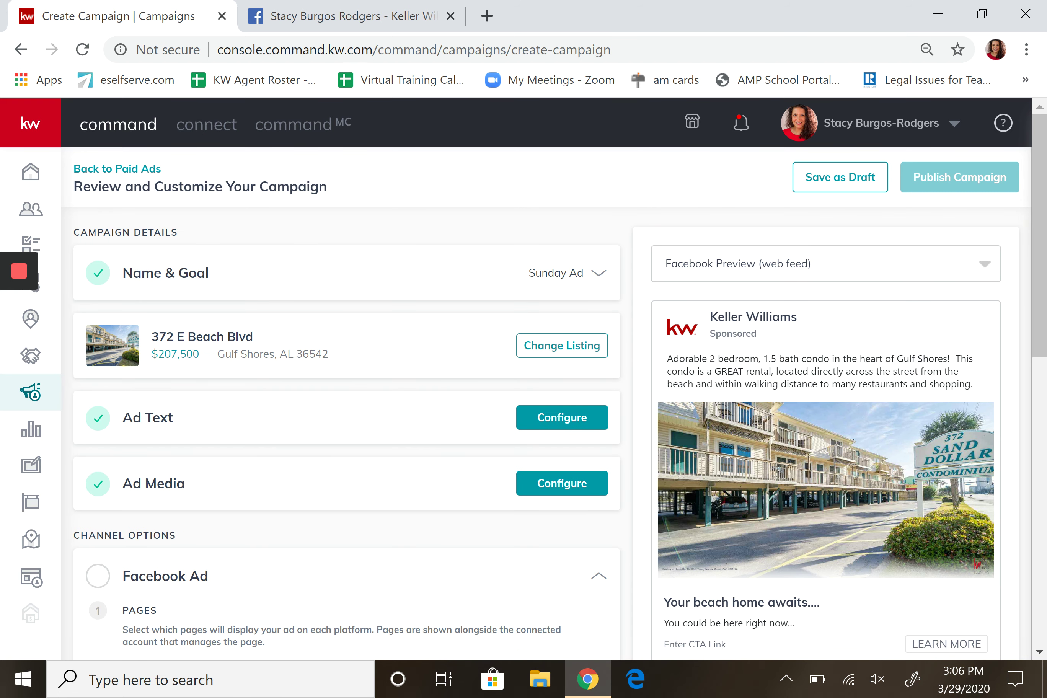
click(599, 273)
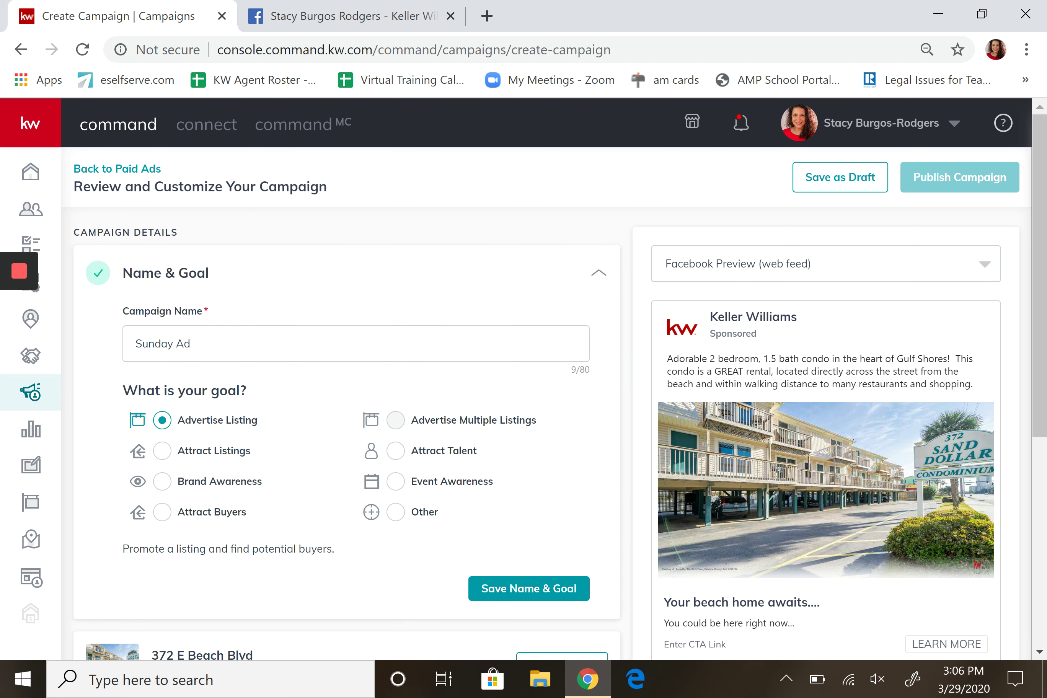
scroll(523, 432, down, 5)
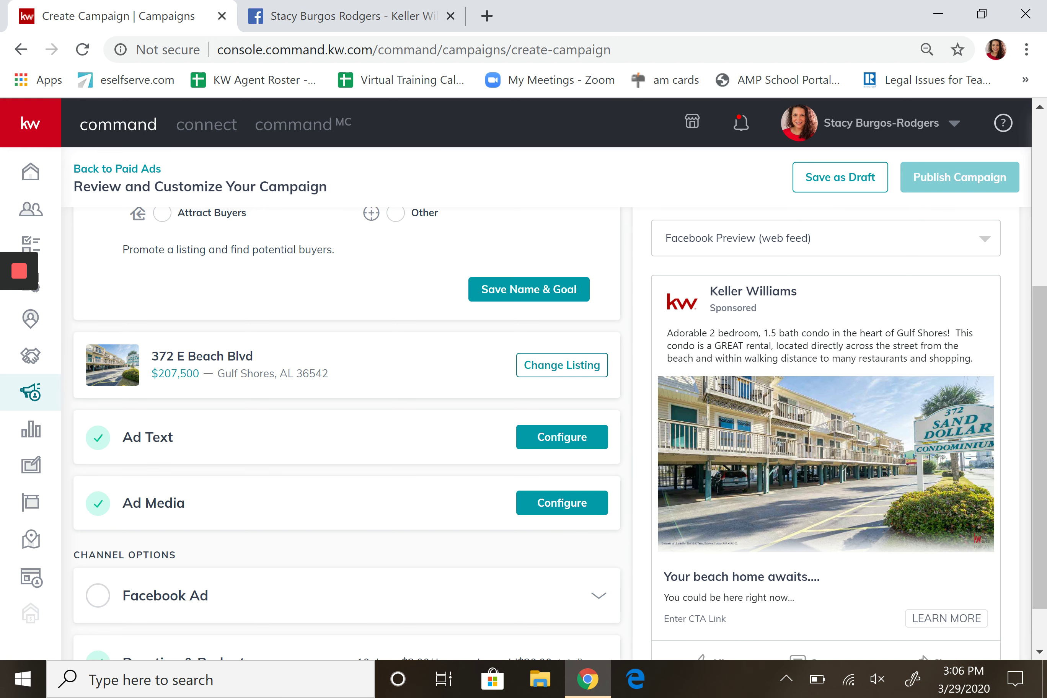
click(538, 436)
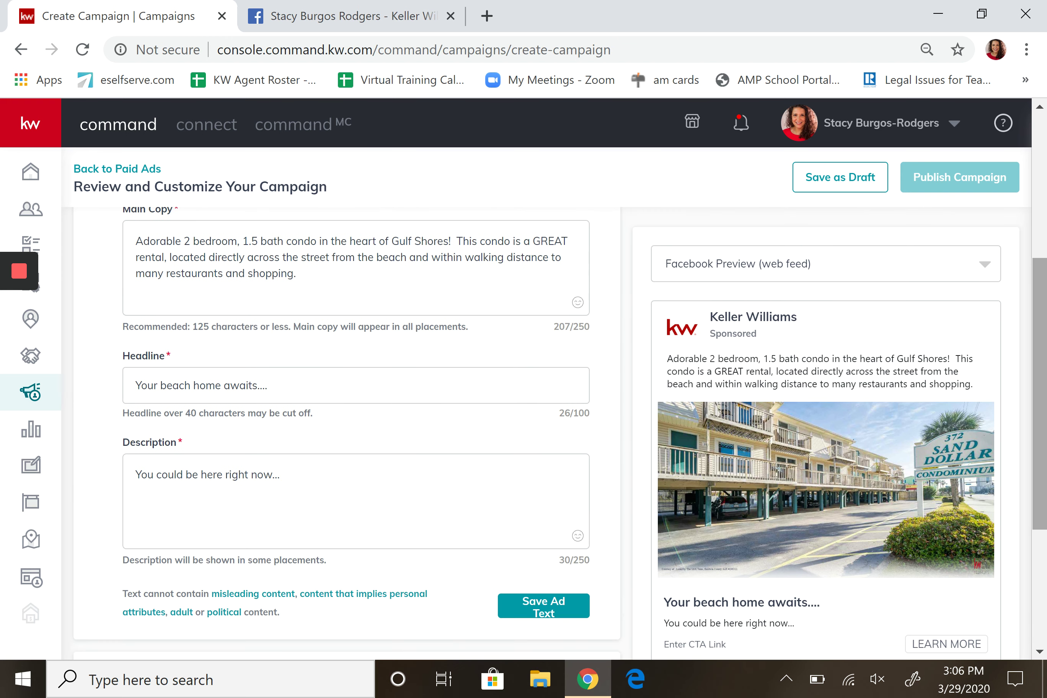
Save the ad media so it is summarised as Images.
scroll(1028, 327, down, 4)
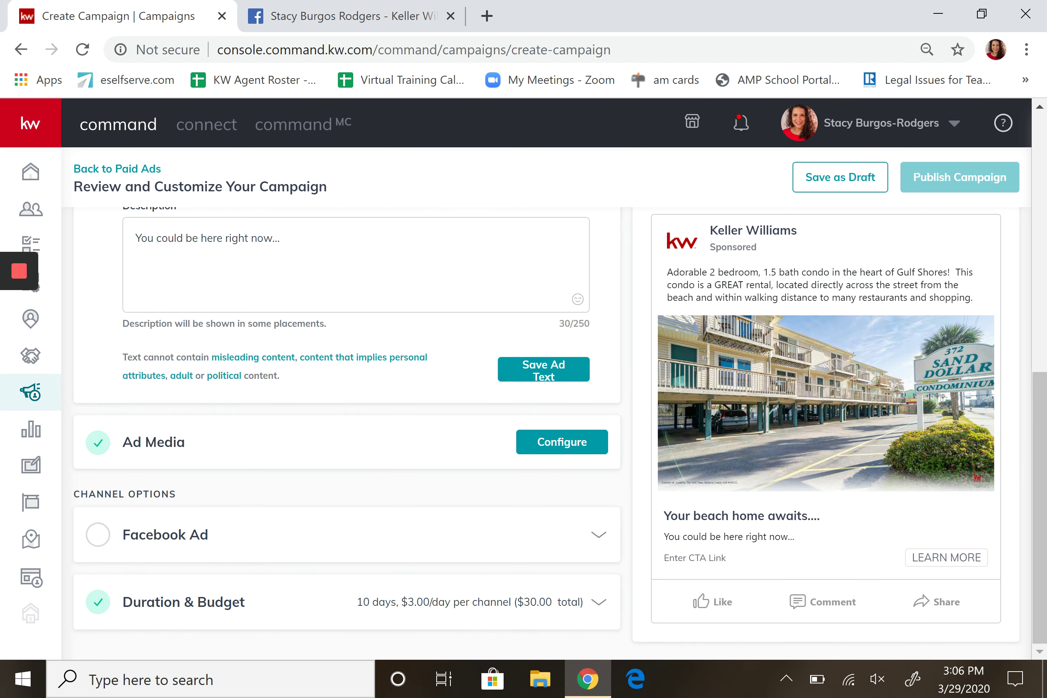
click(554, 444)
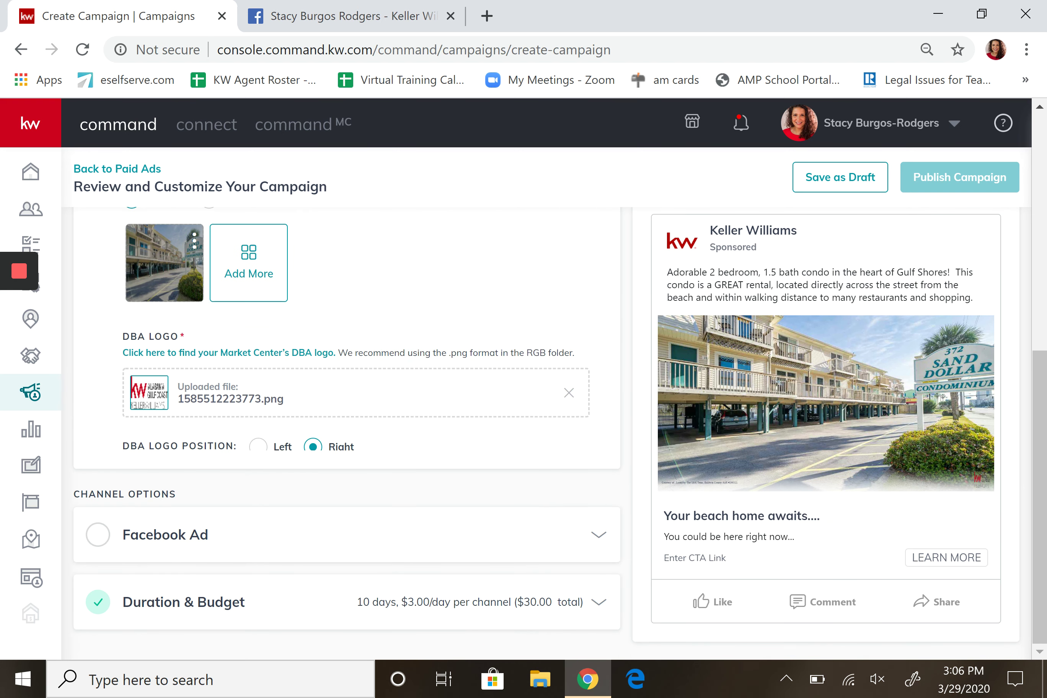
scroll(1039, 435, up, 1)
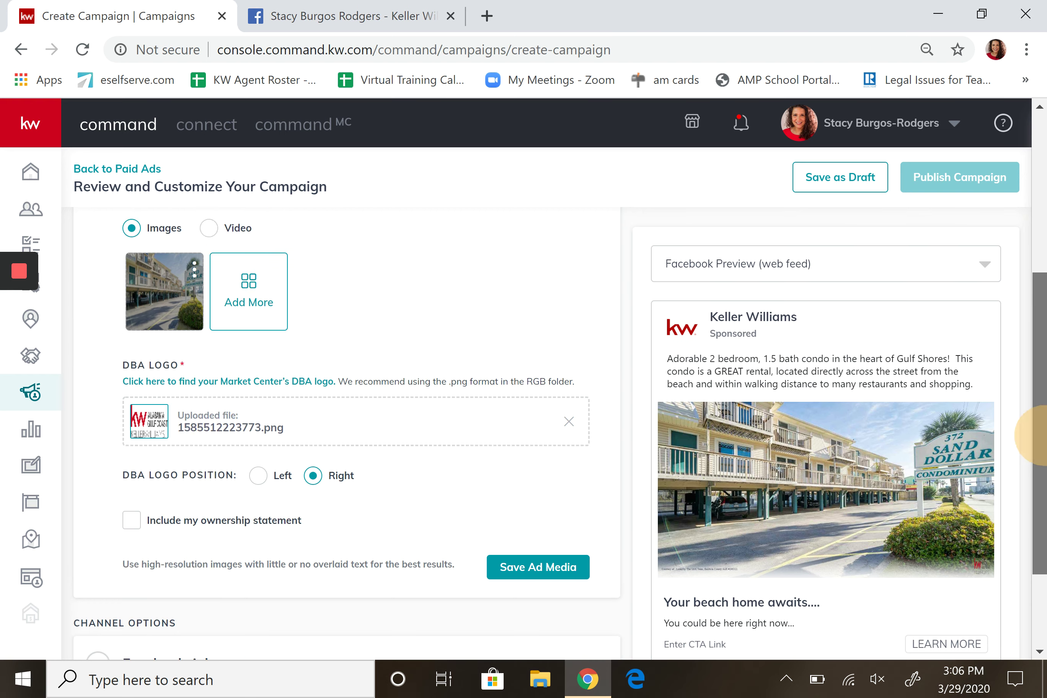
drag(1039, 435, 1036, 458)
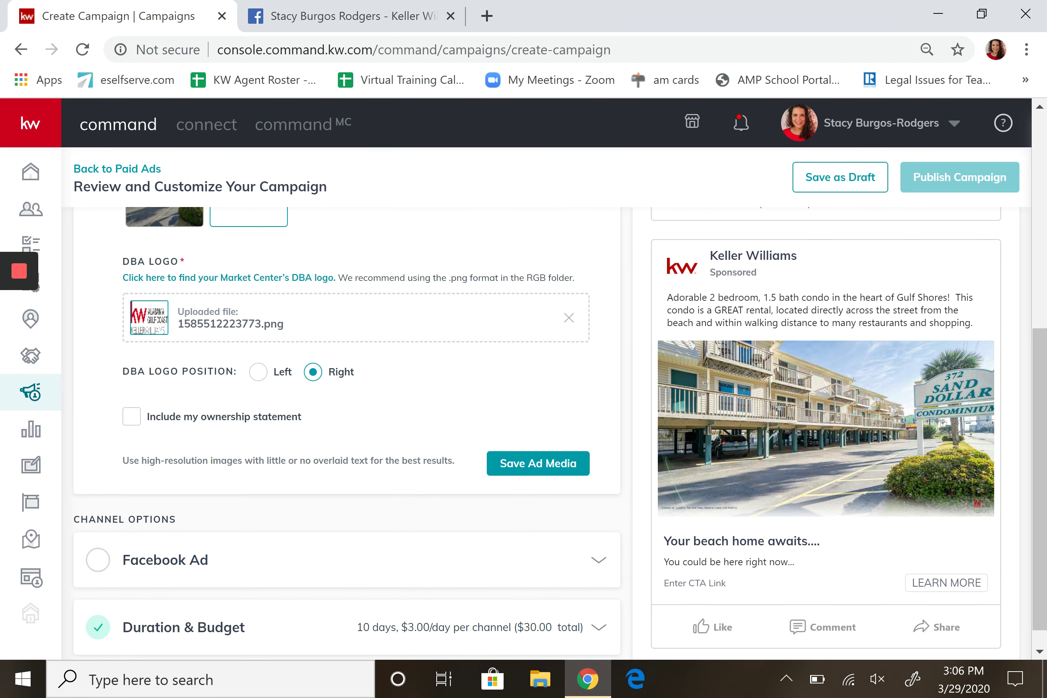
click(536, 462)
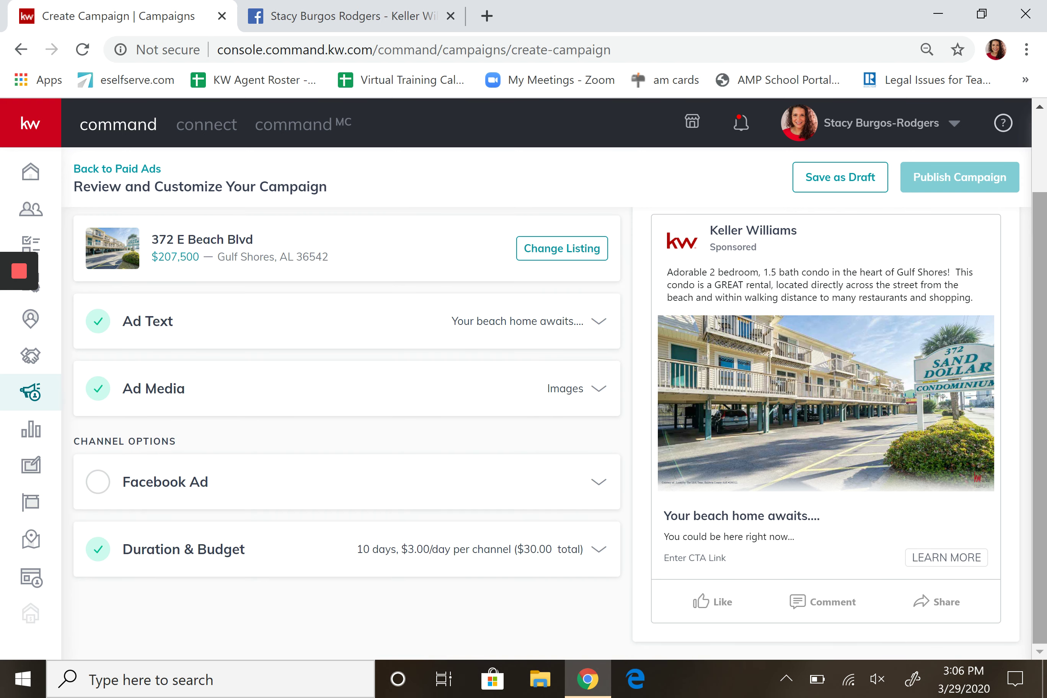
Choose the Keller Williams business page as the Facebook page for the ad.
click(98, 482)
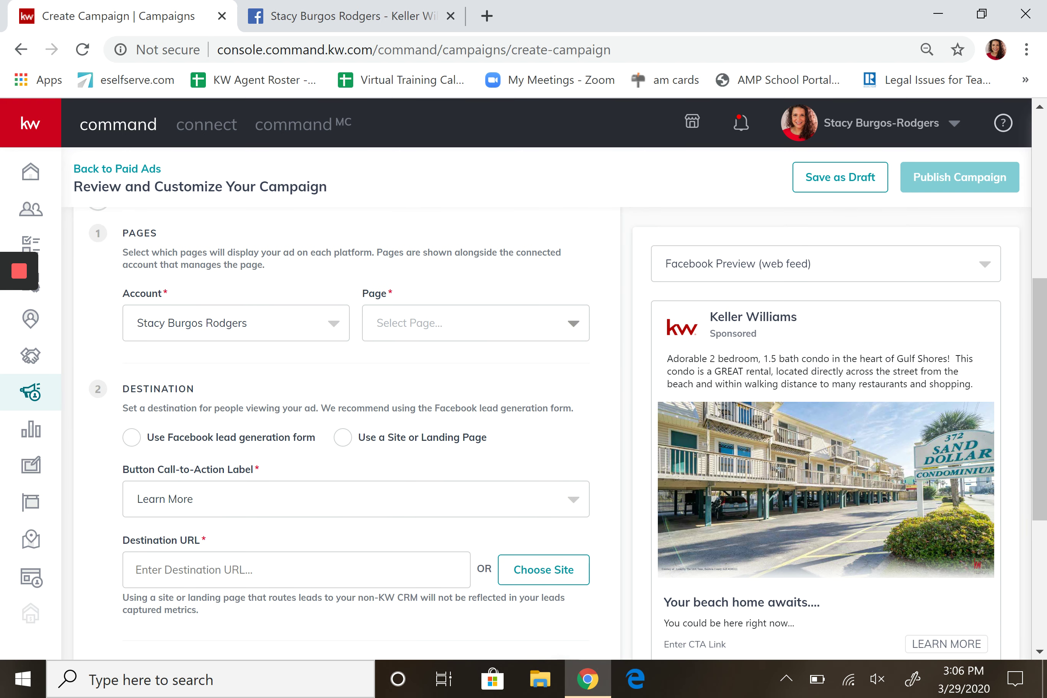
drag(1034, 360, 1034, 293)
scroll(1032, 293, down, 3)
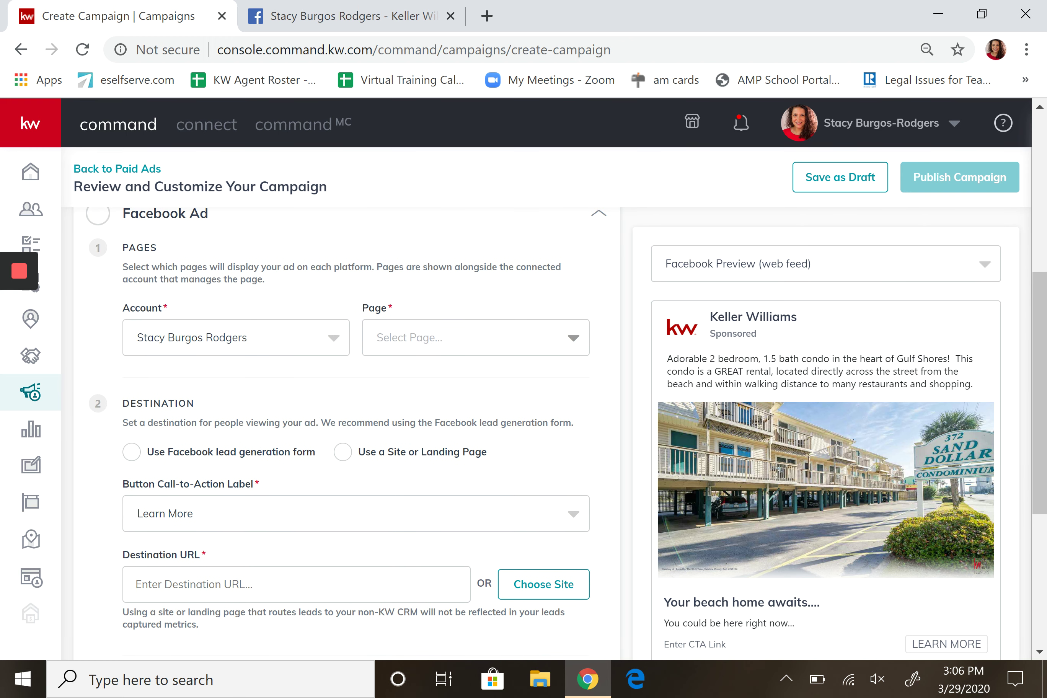
click(574, 337)
click(461, 411)
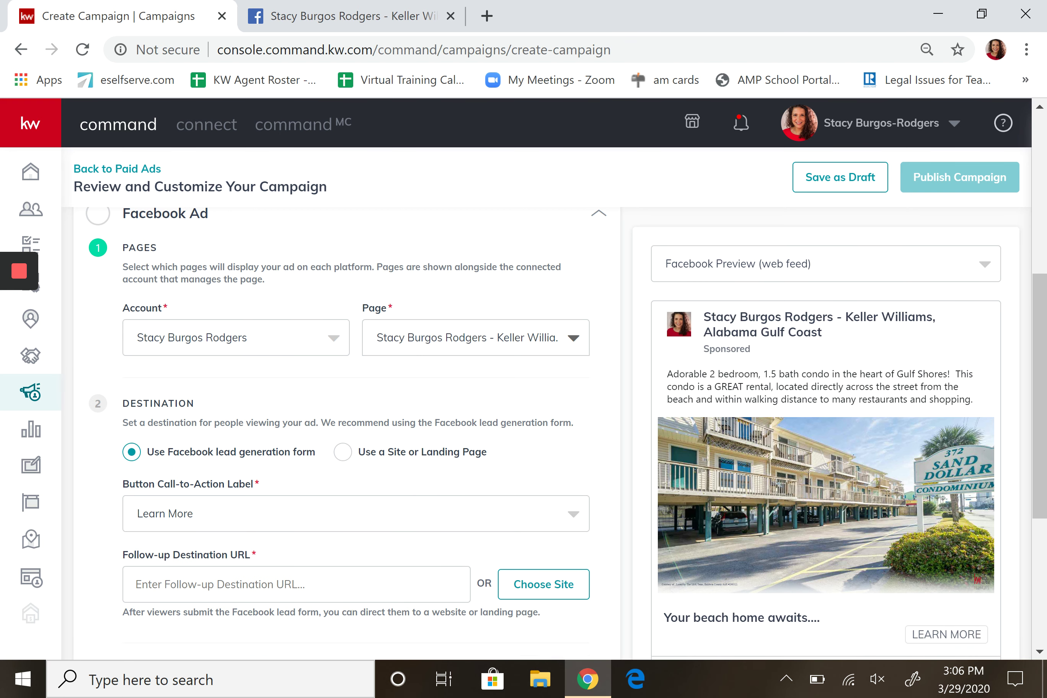
drag(1039, 335, 1038, 388)
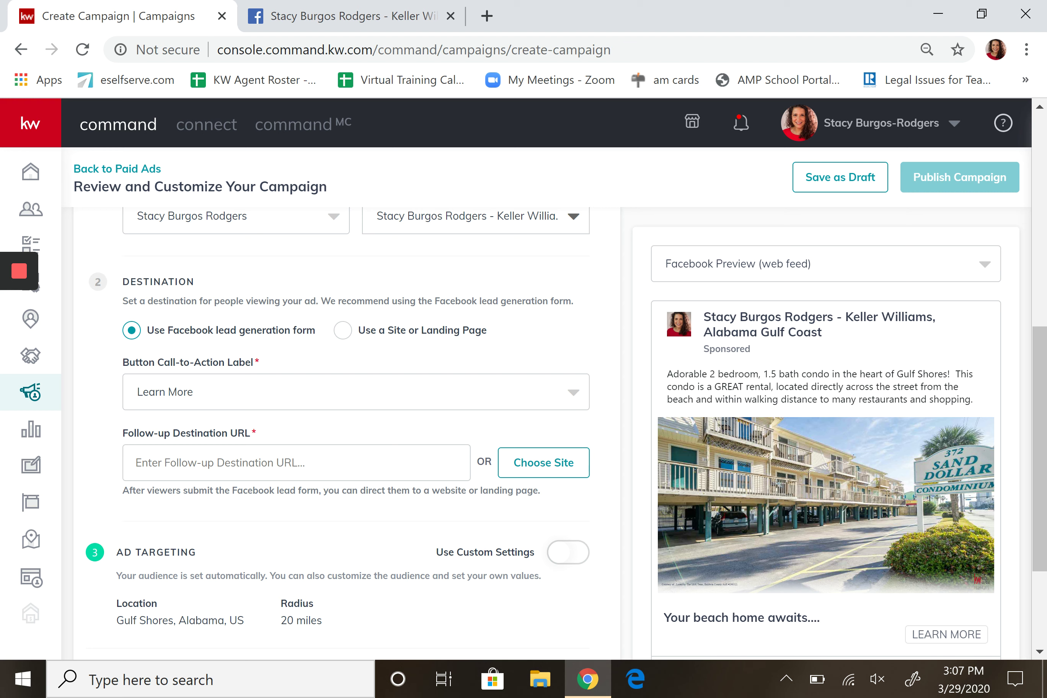
Keep Learn More as the call-to-action and start the follow-up destination URL in a new tab.
click(572, 392)
click(572, 392)
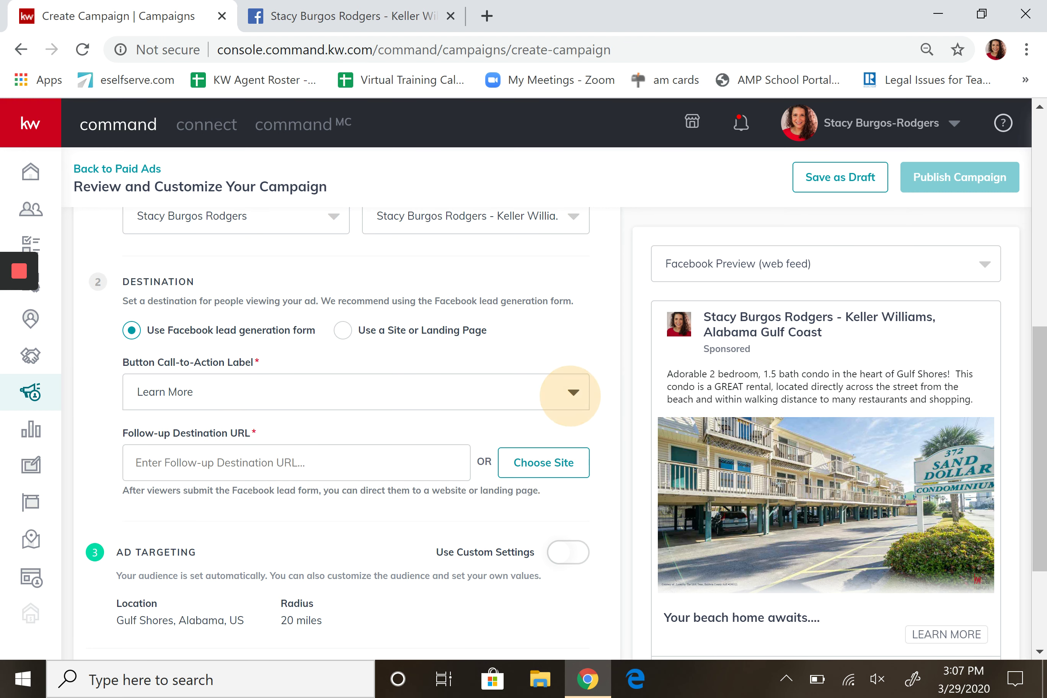
click(572, 393)
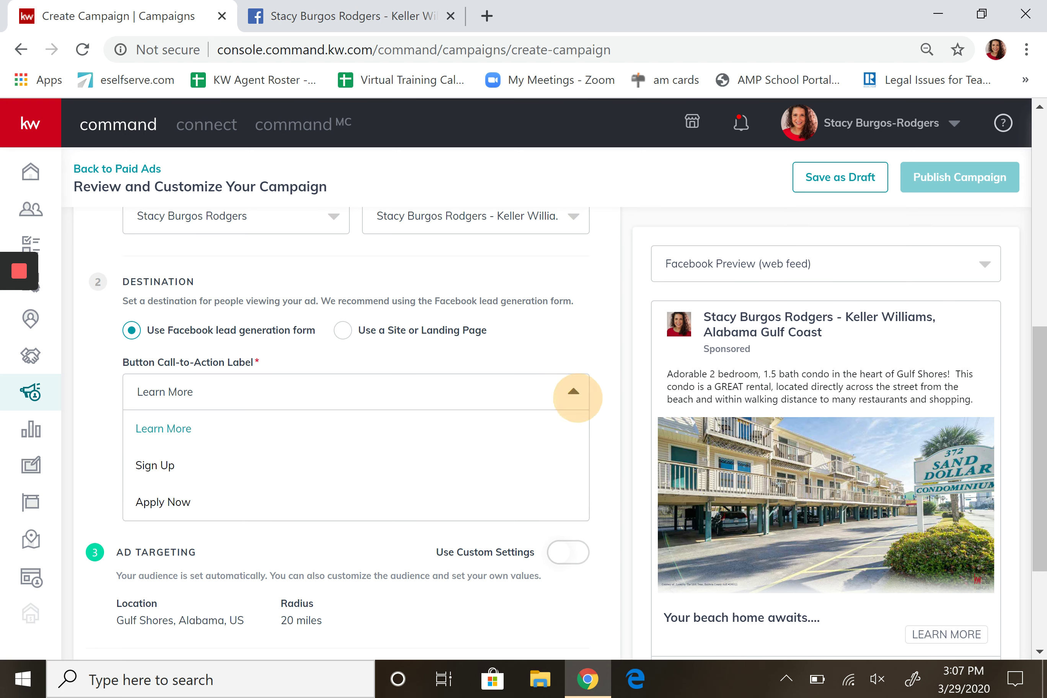
click(572, 393)
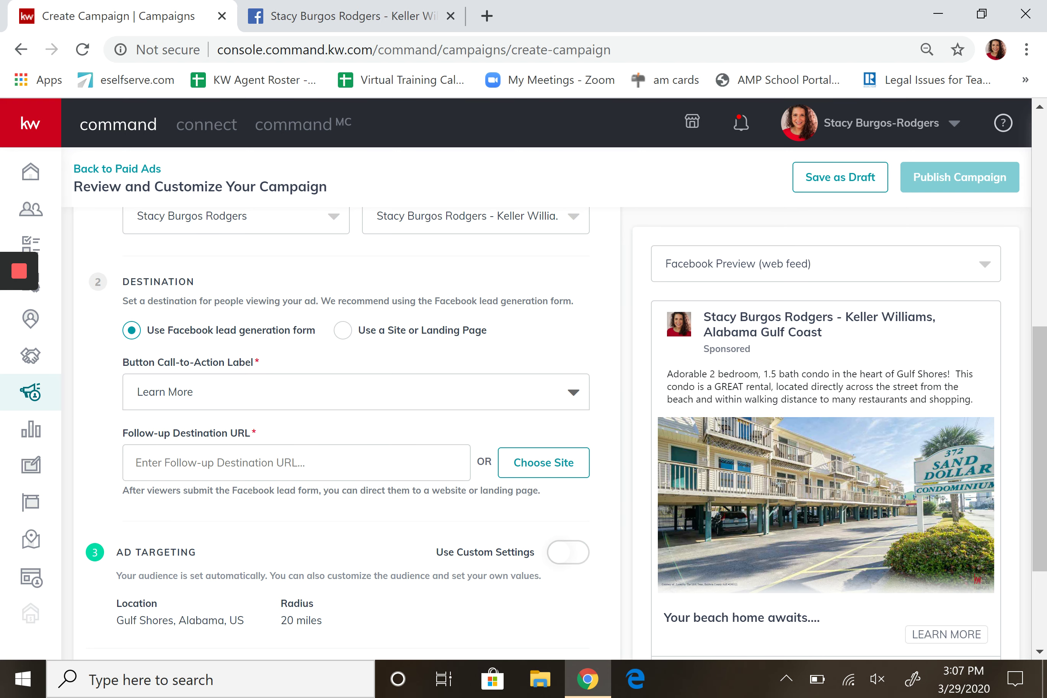
click(246, 464)
click(486, 16)
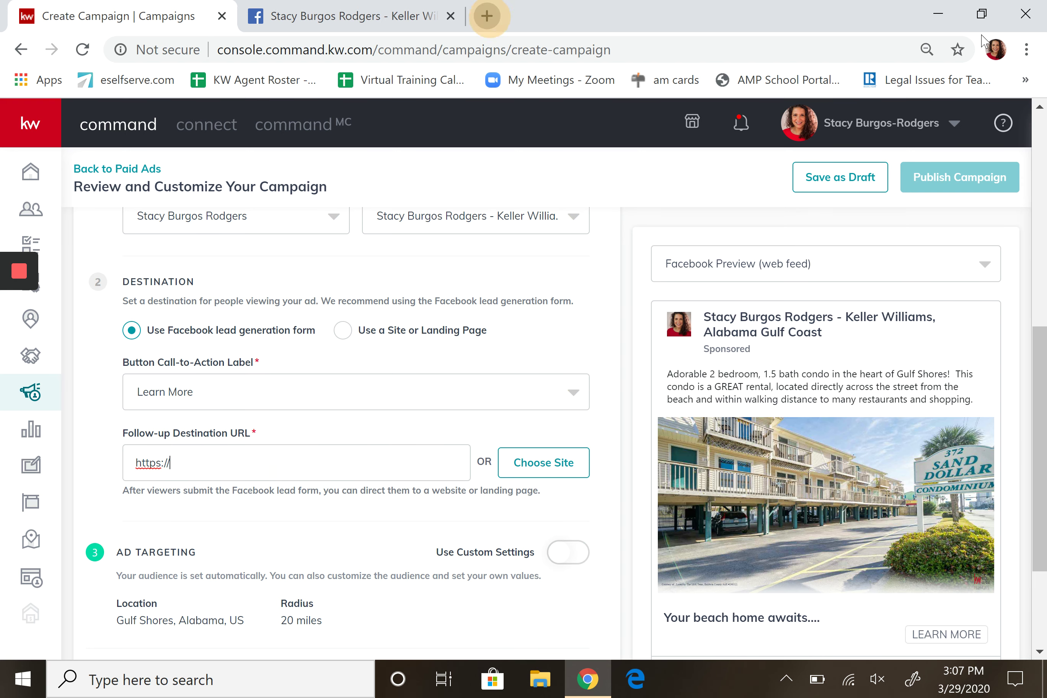
text(stacy)
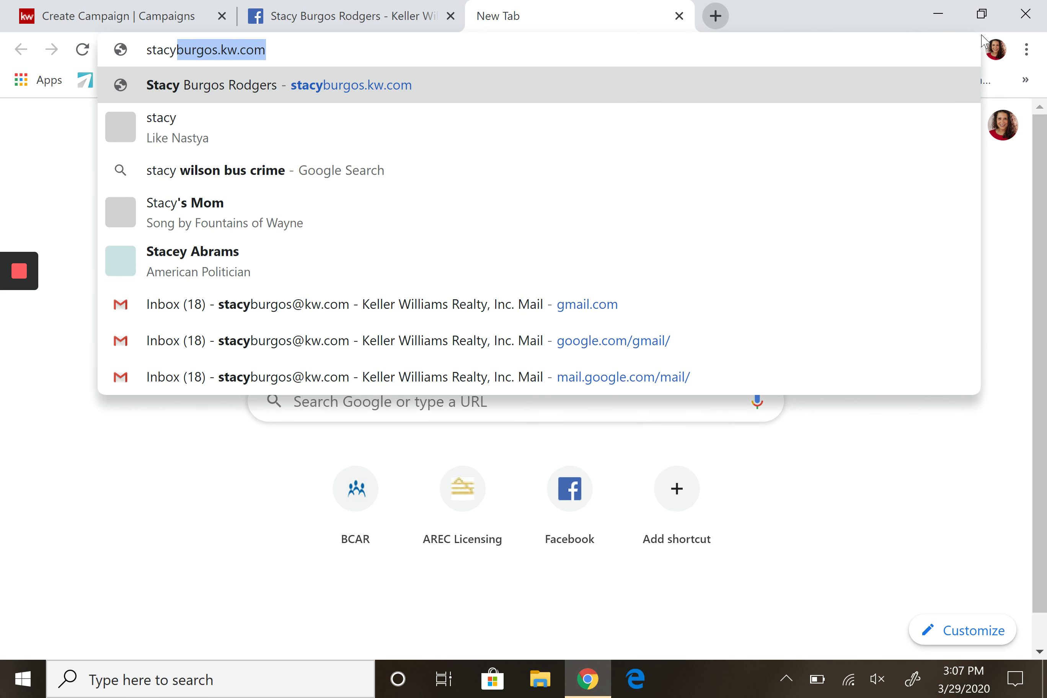
key(Return)
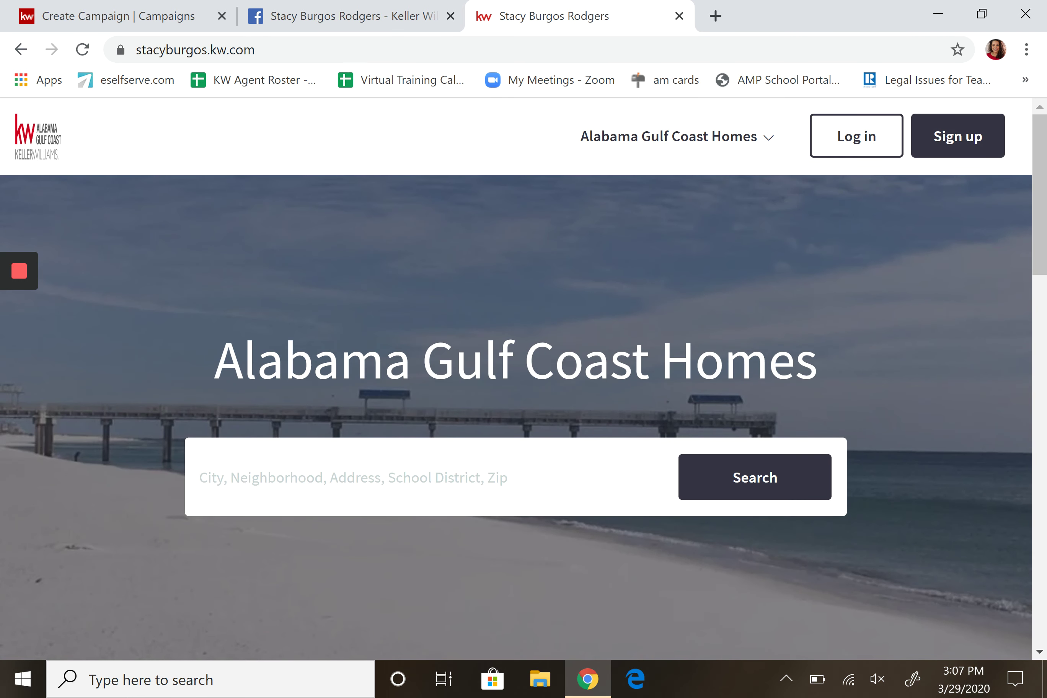
click(316, 477)
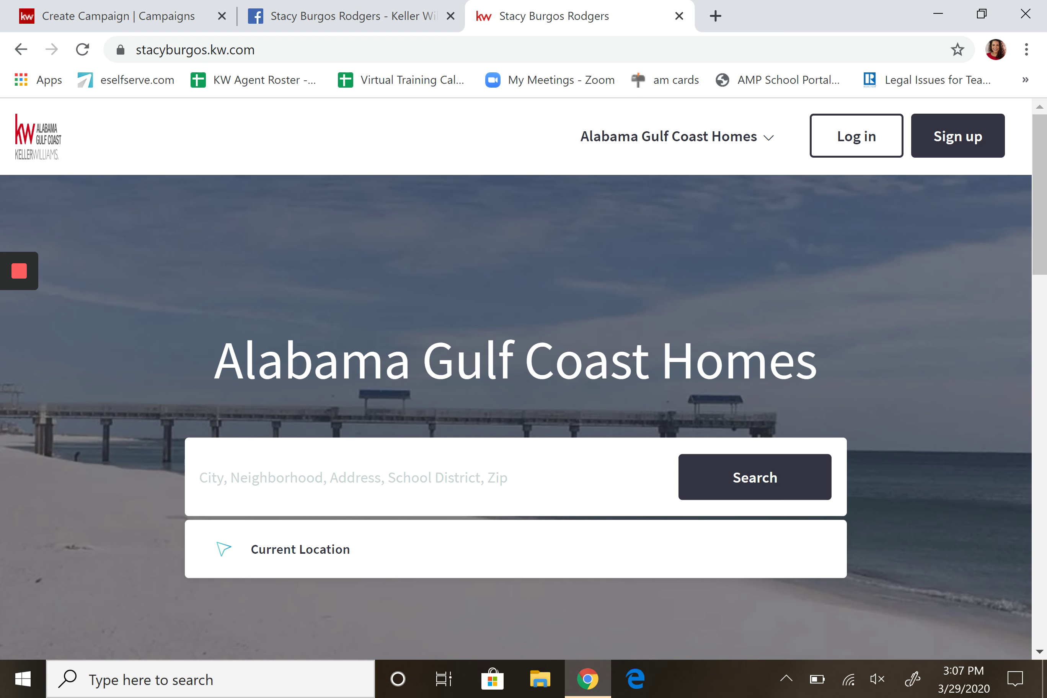
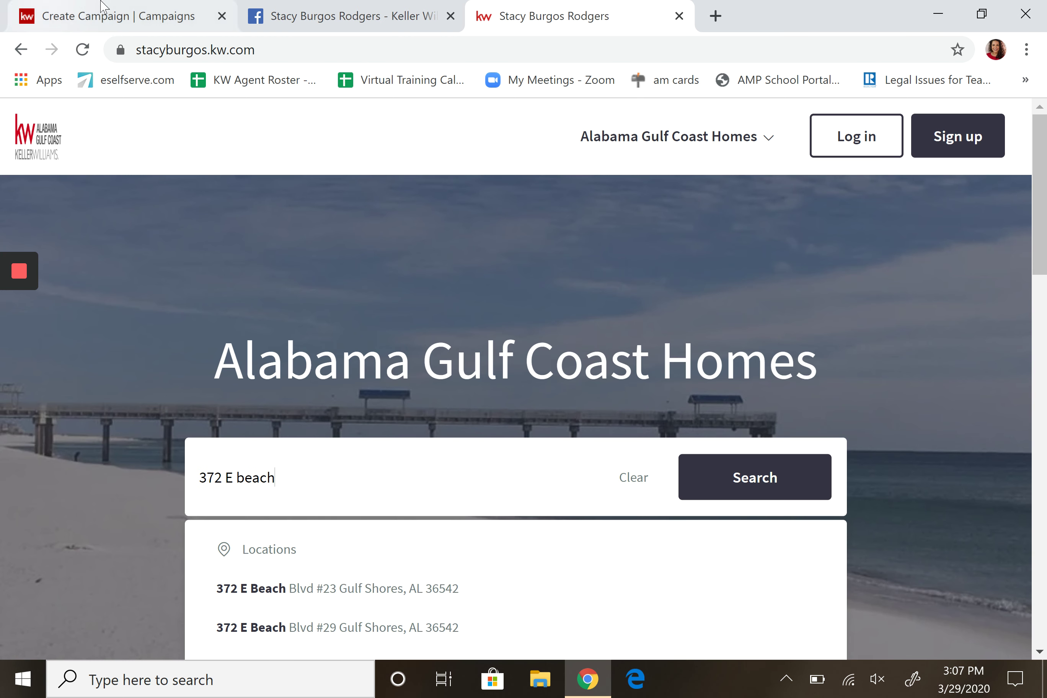
click(109, 25)
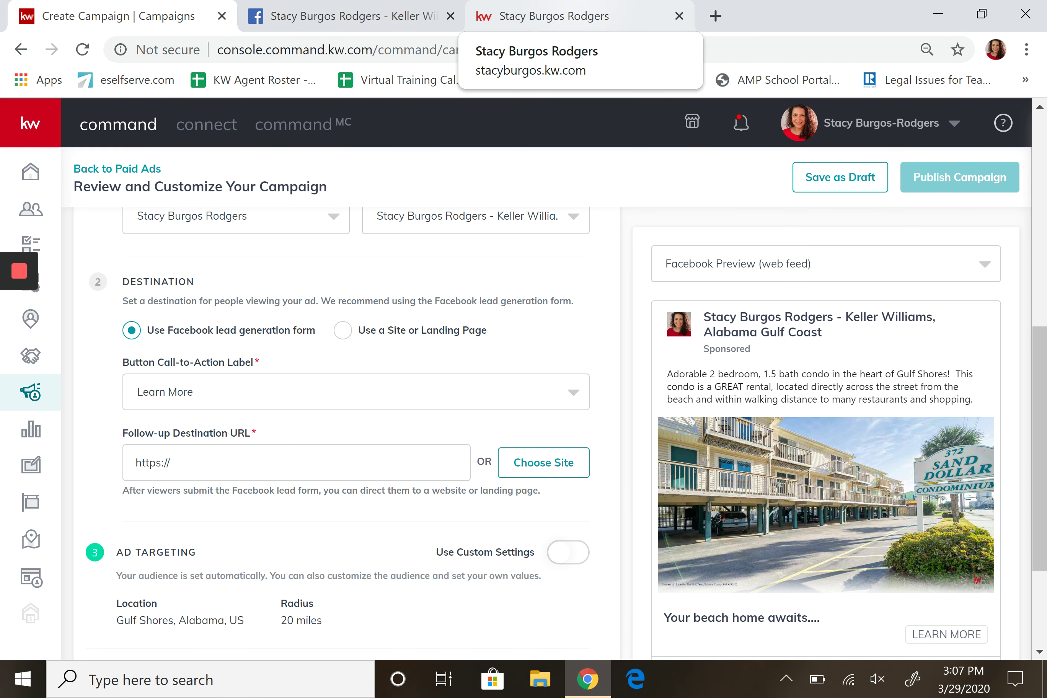
click(578, 16)
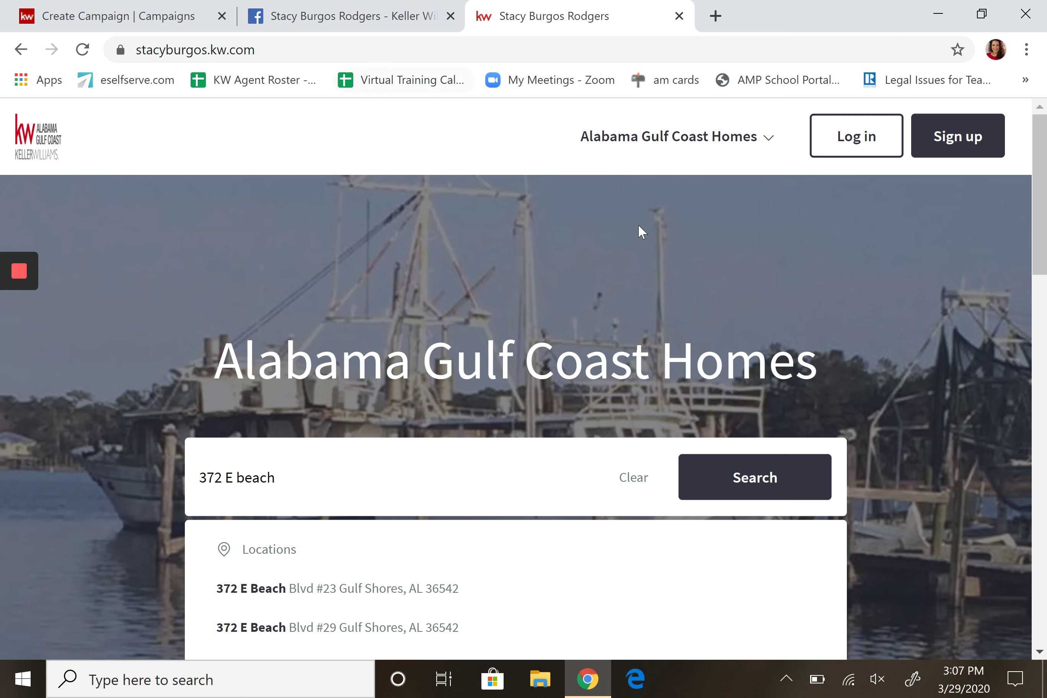
mouse_move(1, 577)
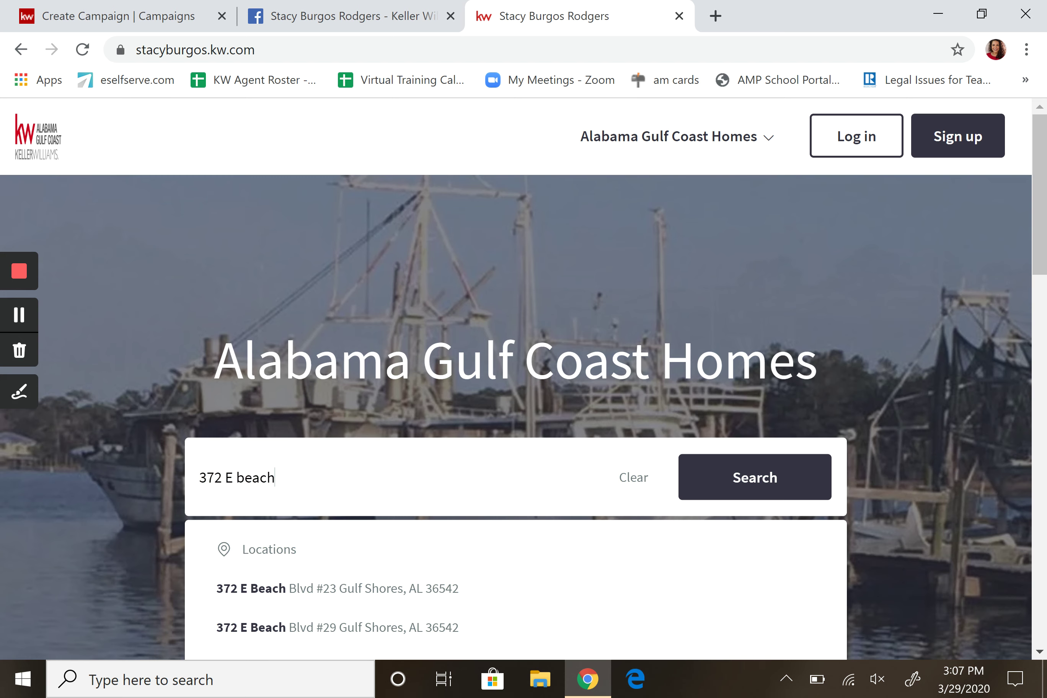
click(315, 588)
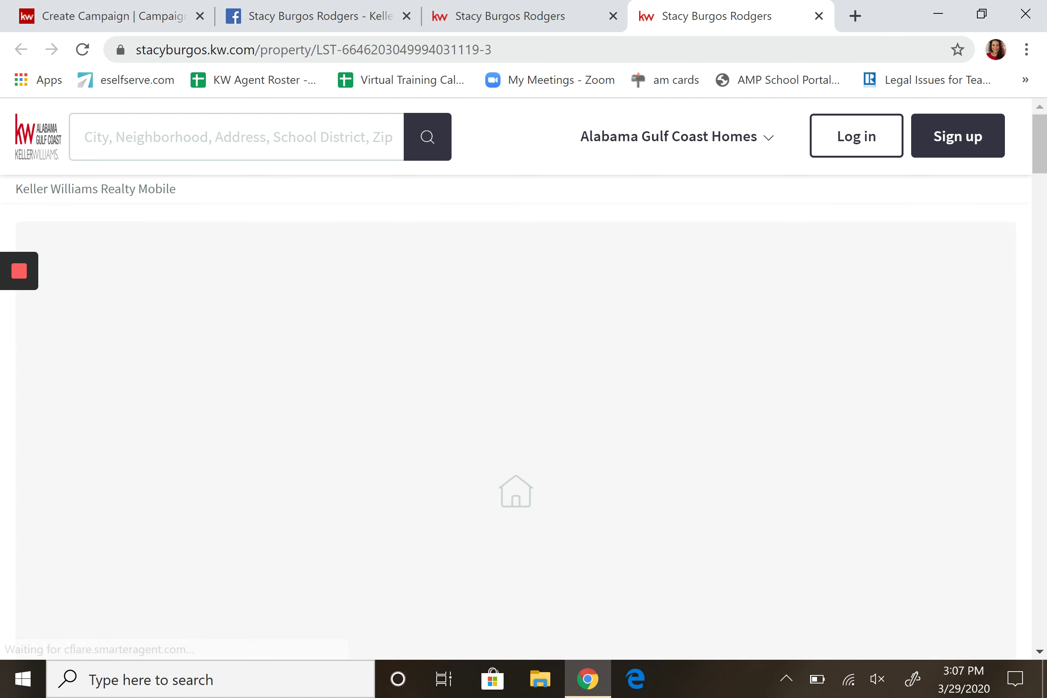
key(ctrl+l)
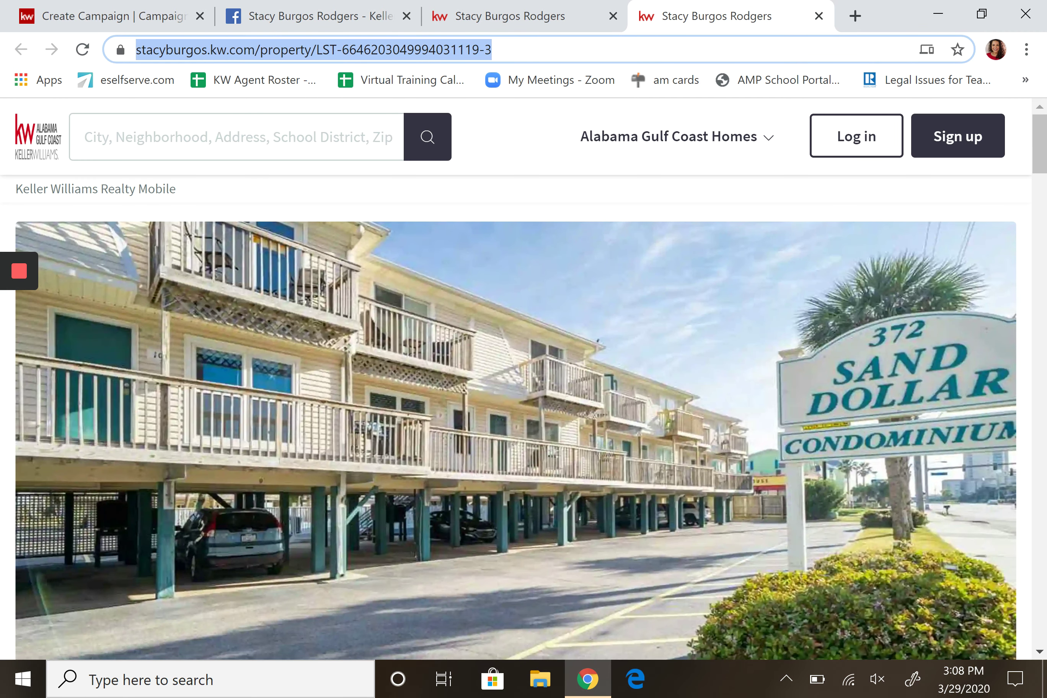
key(shift+F10)
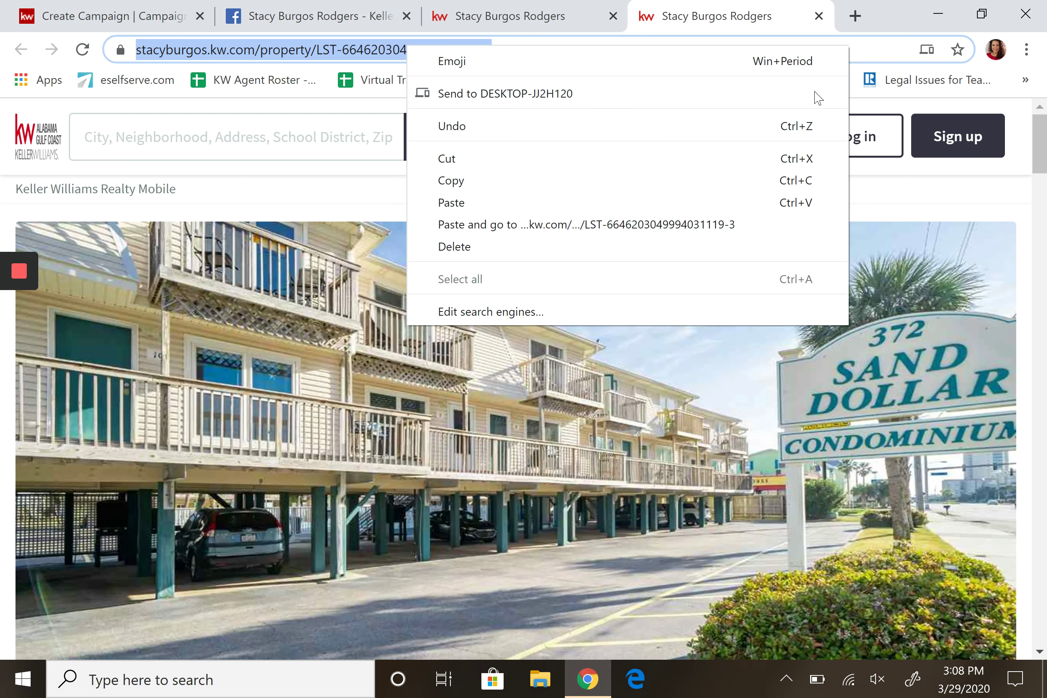
click(475, 179)
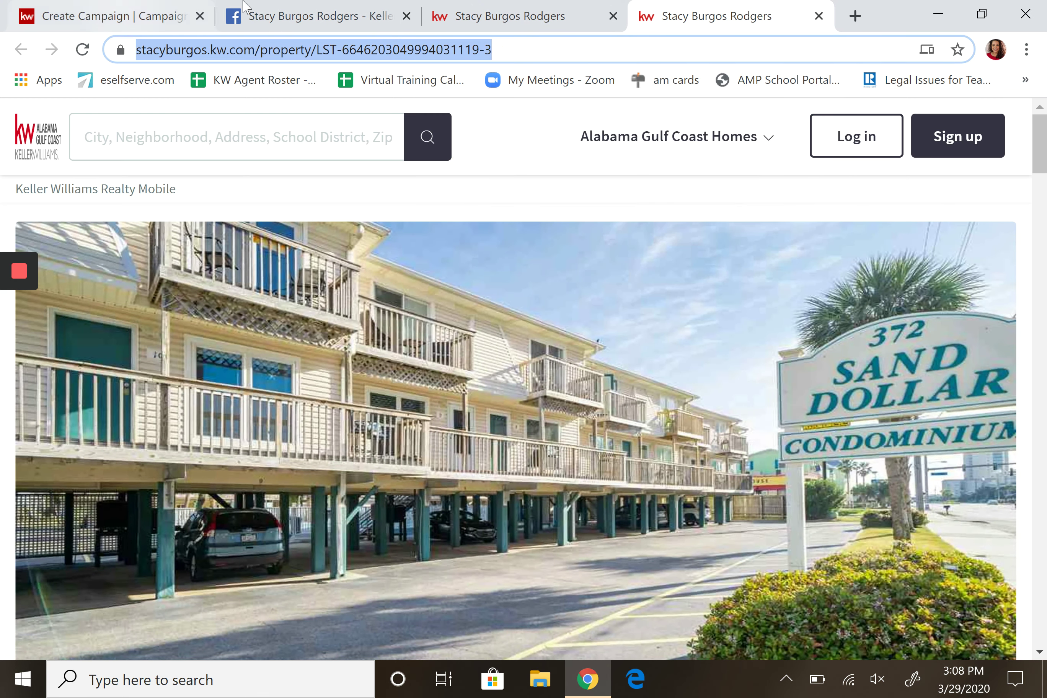
click(124, 17)
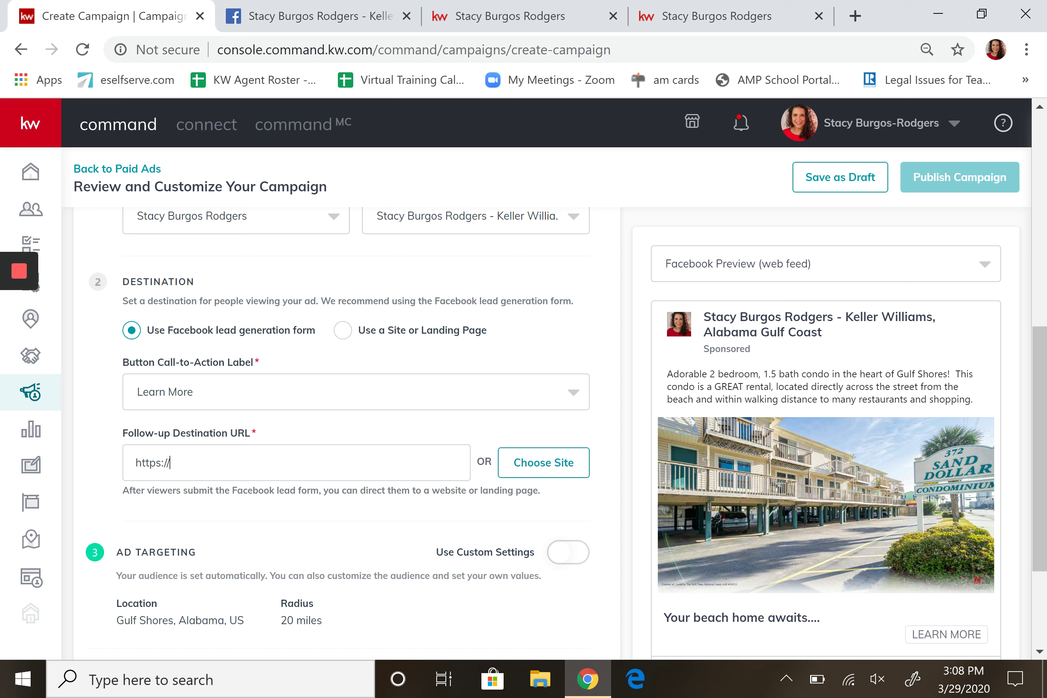
key(shift+F10)
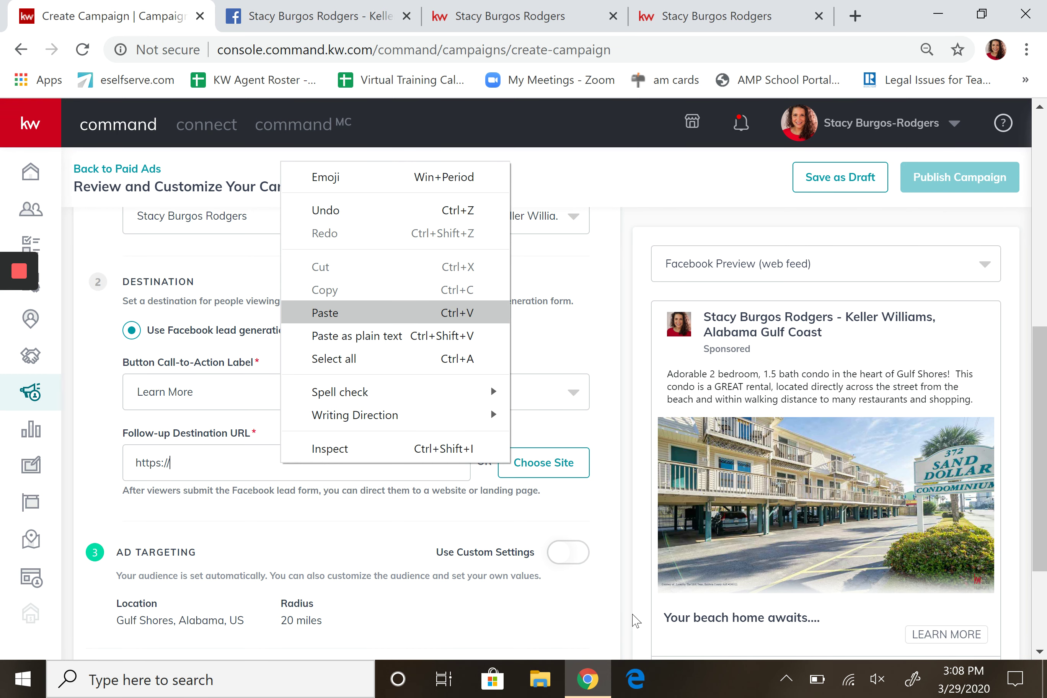
key(Return)
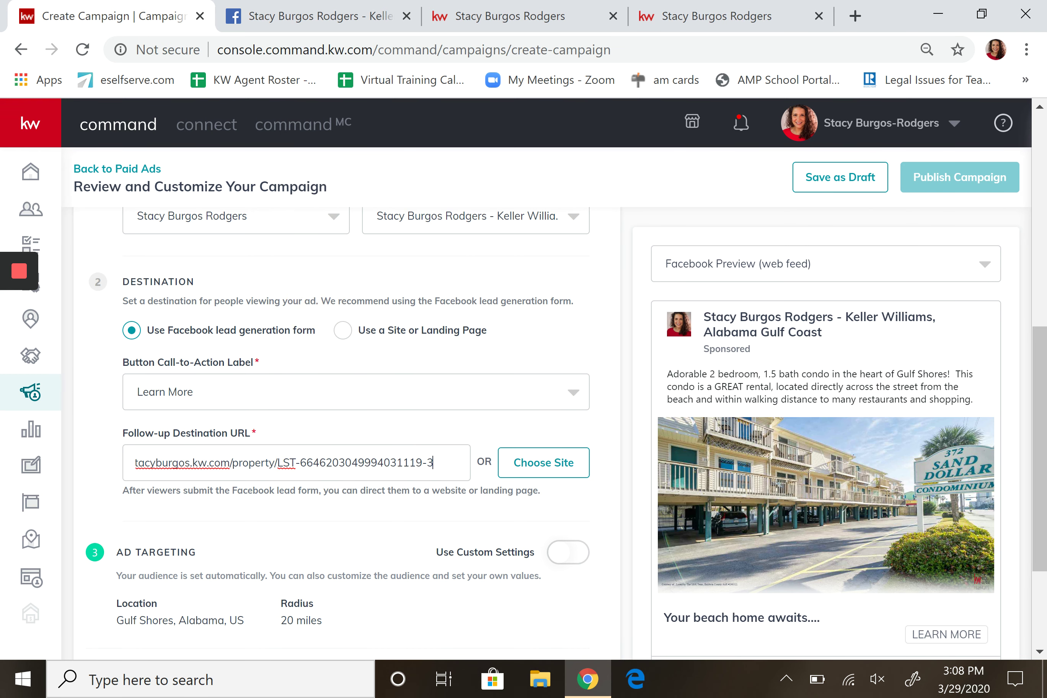
key(Left)
key(Left)
key(Left)
key(Left)
key(Left)
key(Left)
key(Left)
key(Left)
key(Left)
key(Left)
key(Left)
key(Left)
key(Left)
key(Left)
key(Left)
key(Left)
key(Left)
key(Left)
key(Left)
key(Left)
key(Left)
key(Left)
key(Left)
key(Left)
key(Left)
key(Left)
key(Left)
key(Left)
key(Left)
key(Left)
key(Left)
key(Left)
key(Left)
key(Left)
key(Left)
key(Left)
key(Left)
key(Left)
key(Left)
key(Left)
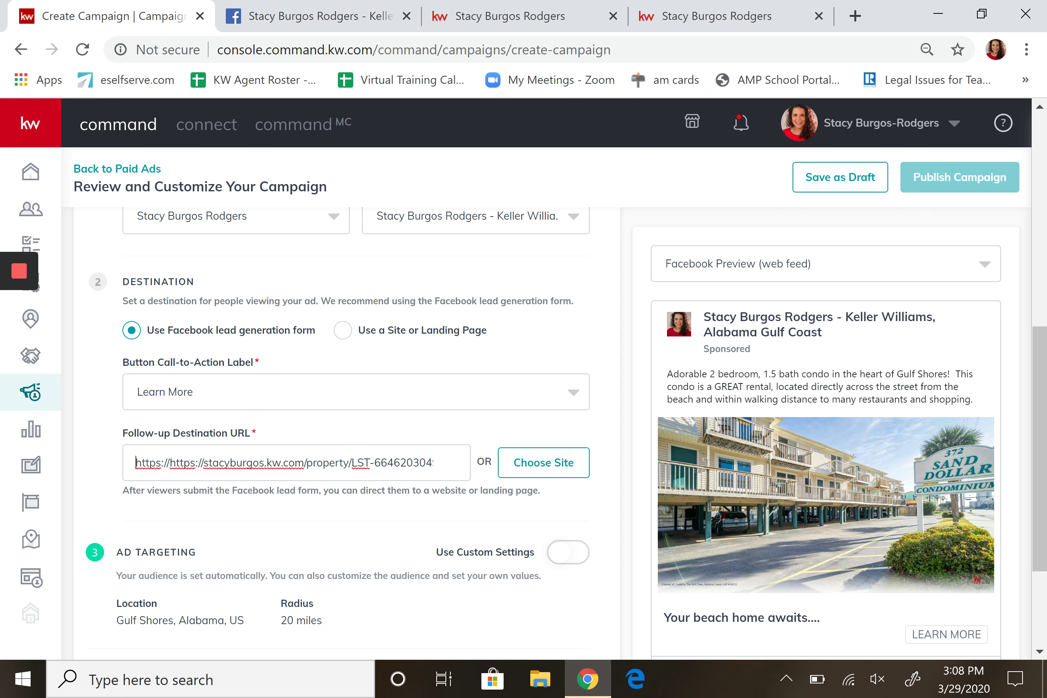
click(169, 462)
key(BackSpace)
key(BackSpace)
key(BackSpace)
key(BackSpace)
key(BackSpace)
key(BackSpace)
key(BackSpace)
key(BackSpace)
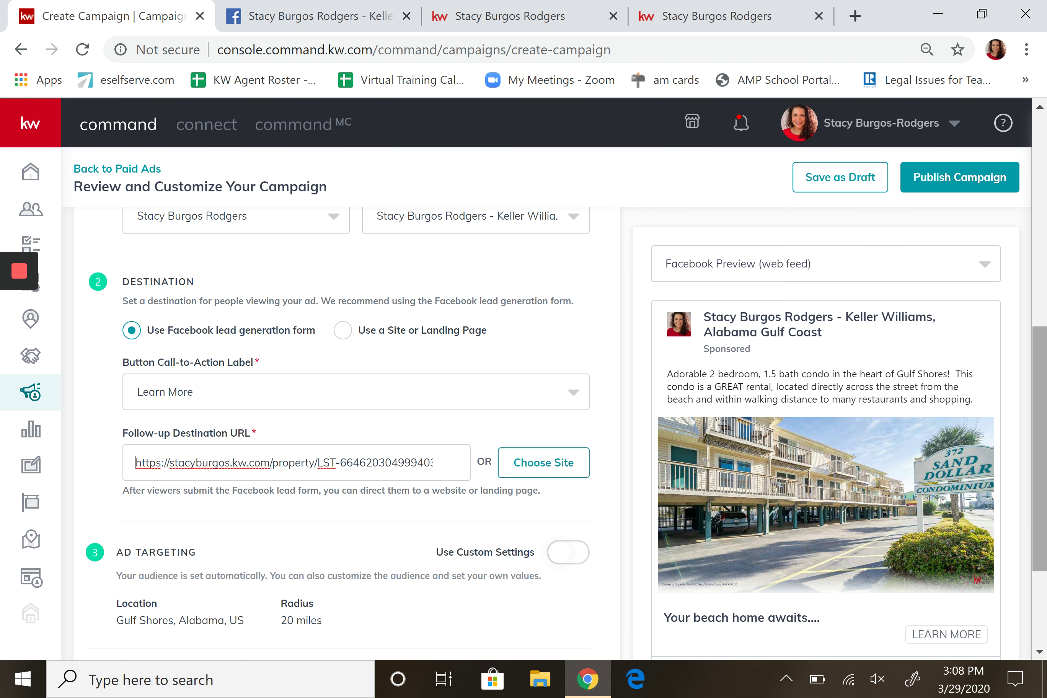
drag(1041, 376, 1042, 449)
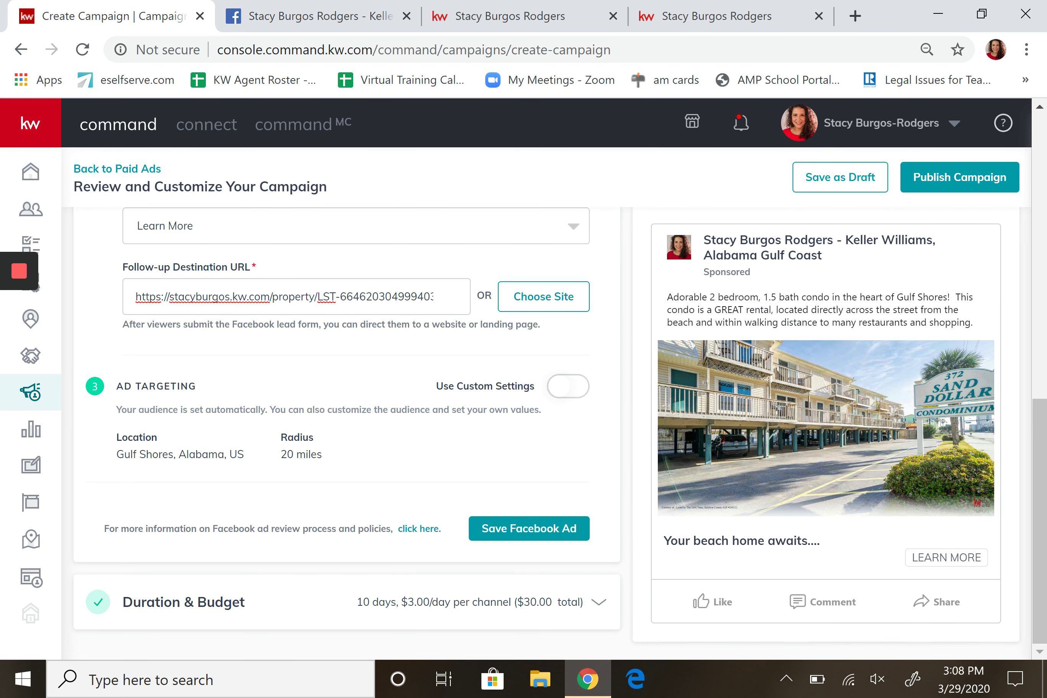
Turn on Use Custom Settings for the ad's audience targeting.
click(581, 385)
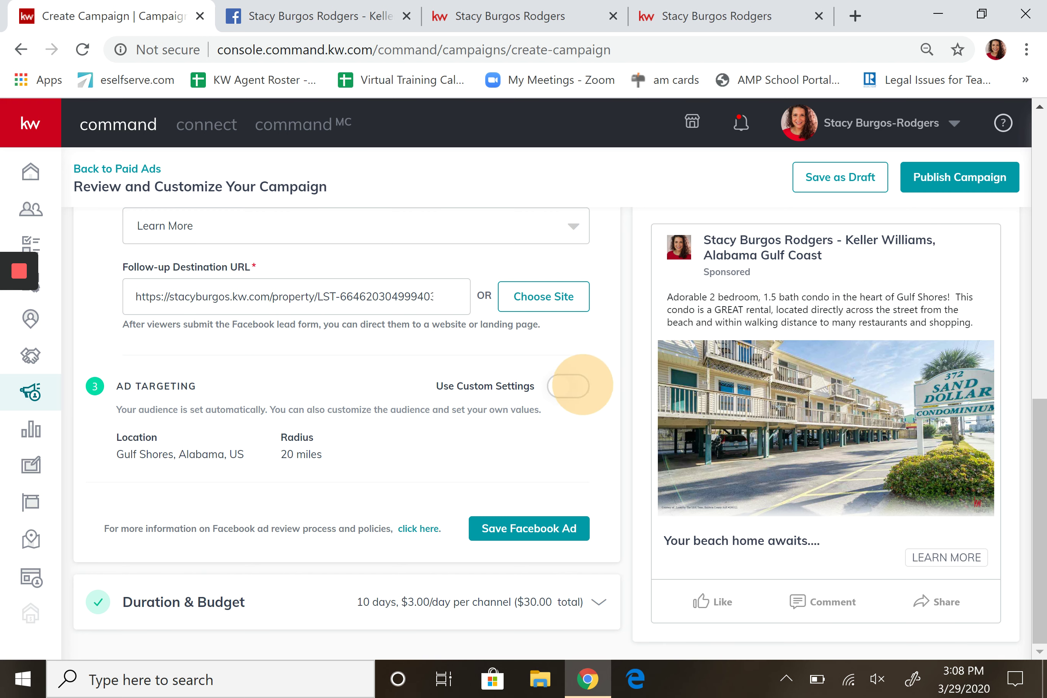
click(570, 518)
click(570, 518)
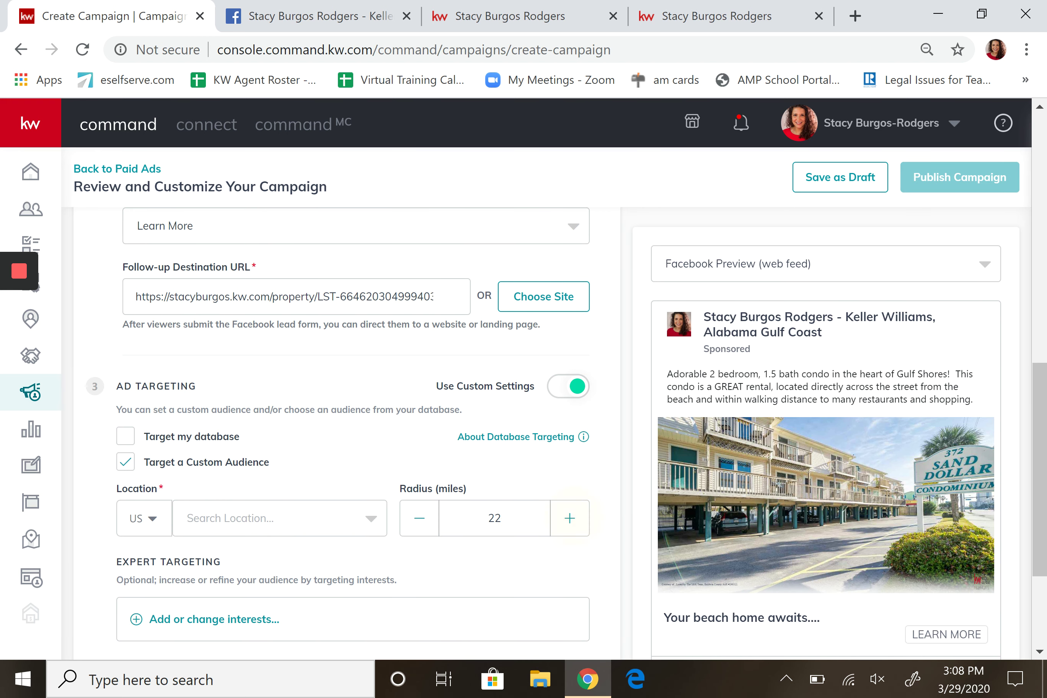
click(570, 518)
click(569, 518)
click(569, 518)
click(570, 518)
click(570, 518)
click(570, 518)
click(570, 518)
click(419, 518)
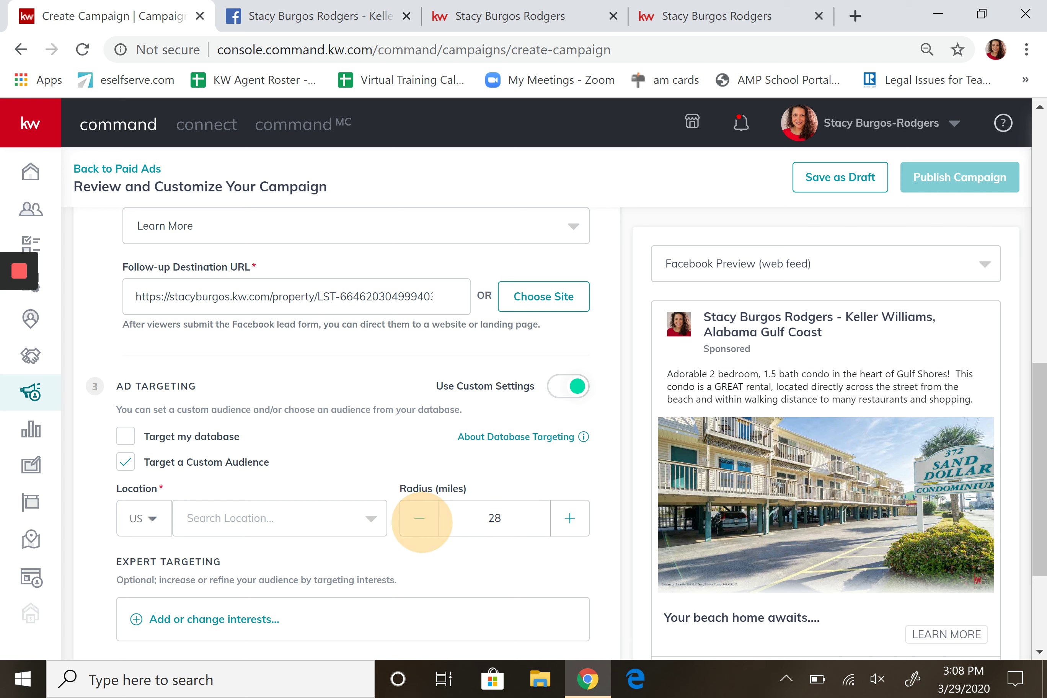
click(419, 518)
click(419, 518)
click(419, 518)
click(419, 518)
click(419, 518)
click(419, 518)
click(419, 518)
click(419, 518)
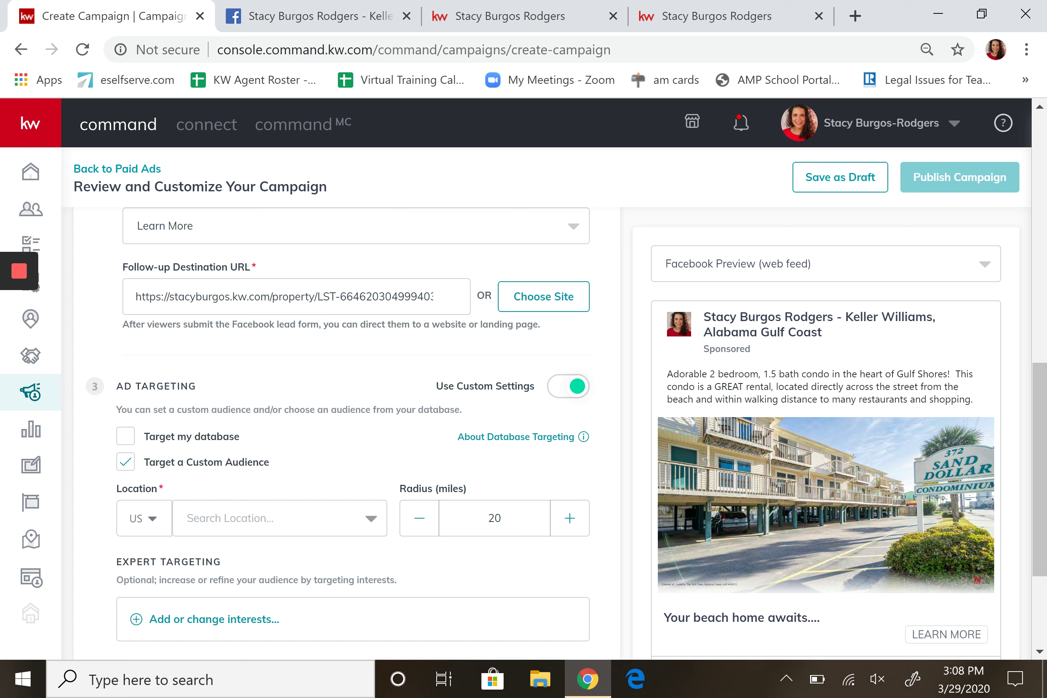
Target Gulf Shores, Alabama with a 50-mile radius.
click(371, 518)
click(294, 556)
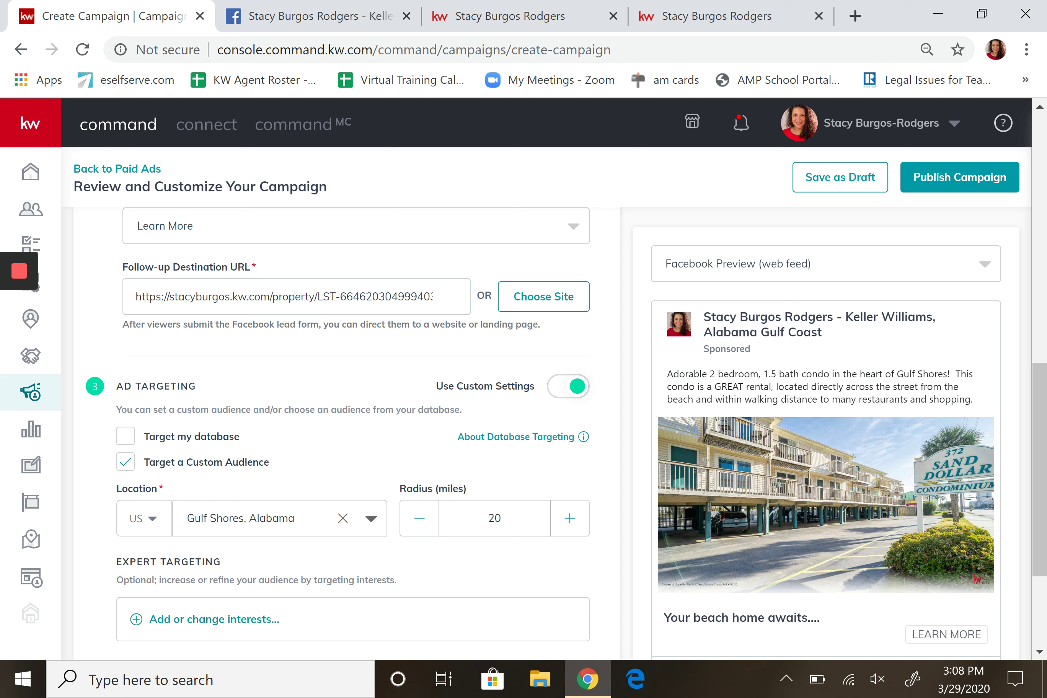
click(570, 519)
click(570, 519)
click(570, 519)
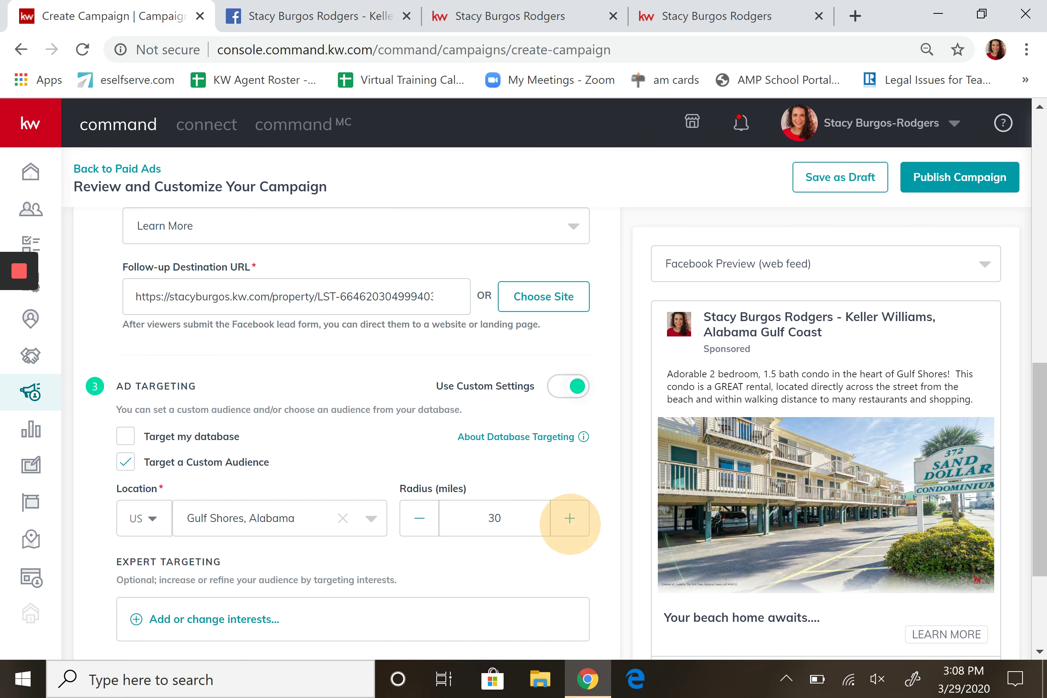
click(570, 519)
click(570, 519)
click(570, 519)
click(570, 519)
click(570, 519)
click(570, 519)
click(570, 519)
click(570, 519)
click(570, 519)
click(570, 519)
click(570, 519)
click(570, 519)
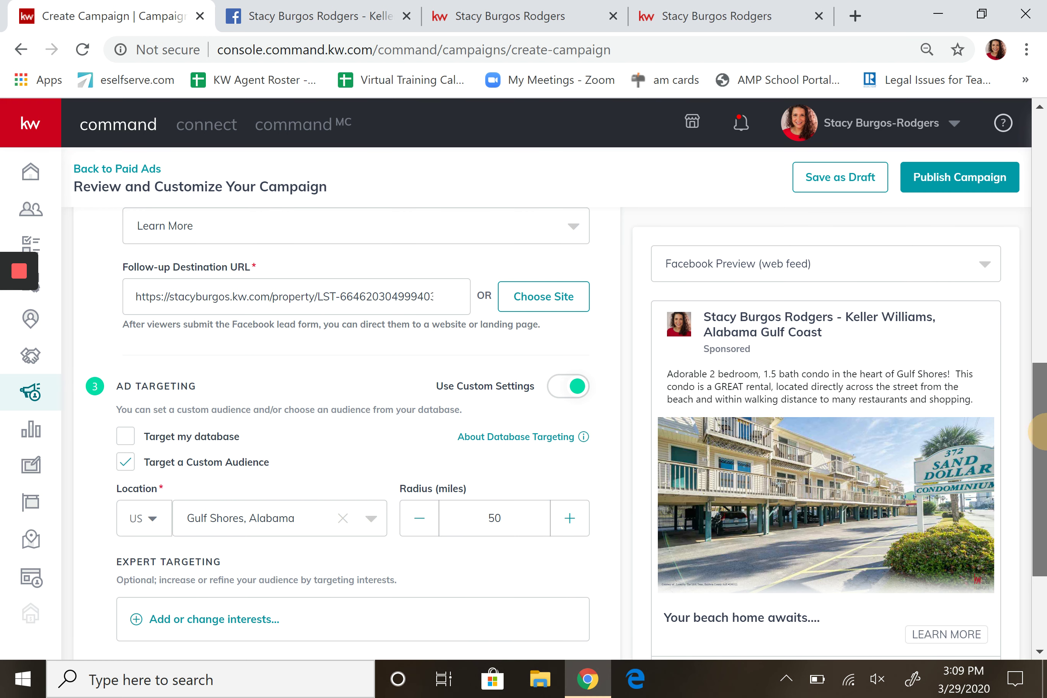
drag(1040, 471, 1039, 528)
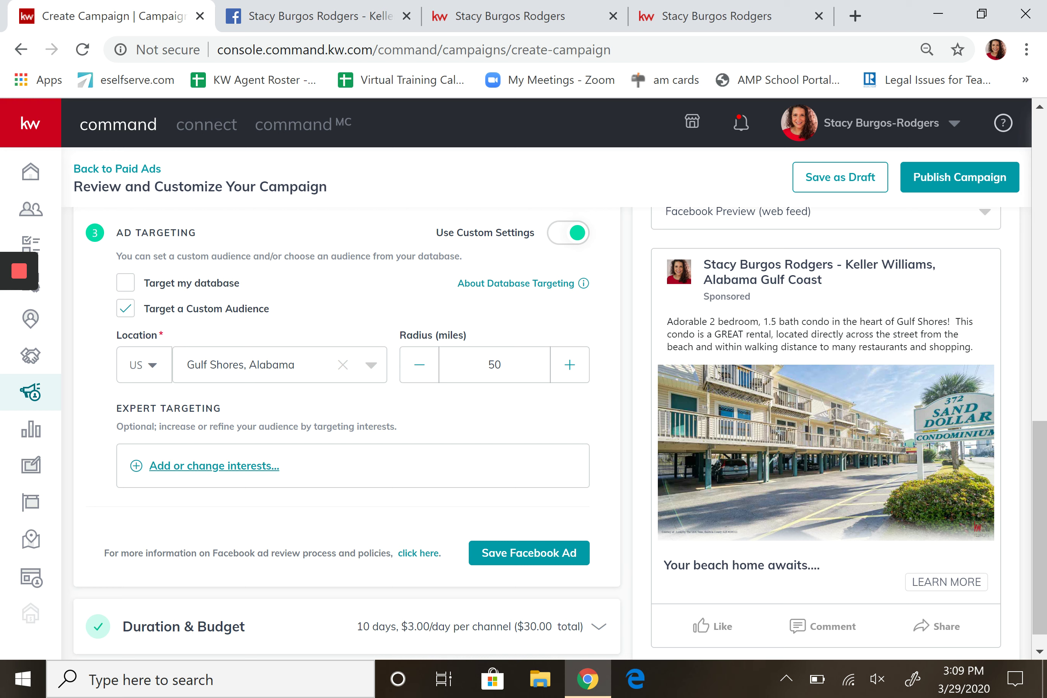
Add Zillow and Real estate investing as expert-targeting interests and save the selection.
click(195, 468)
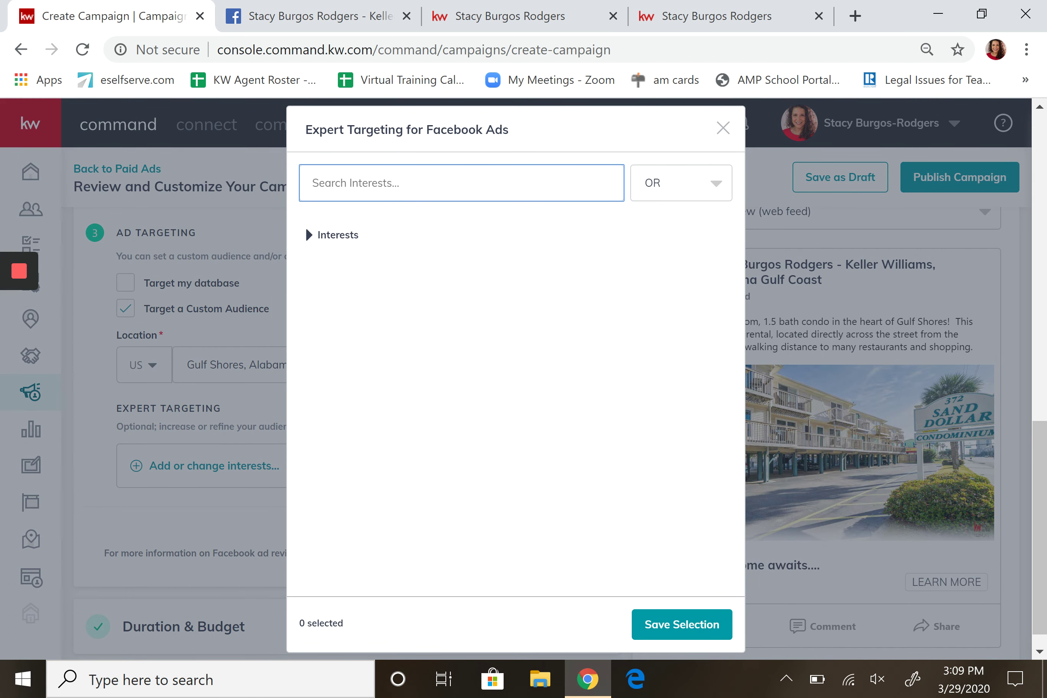
text(zillow)
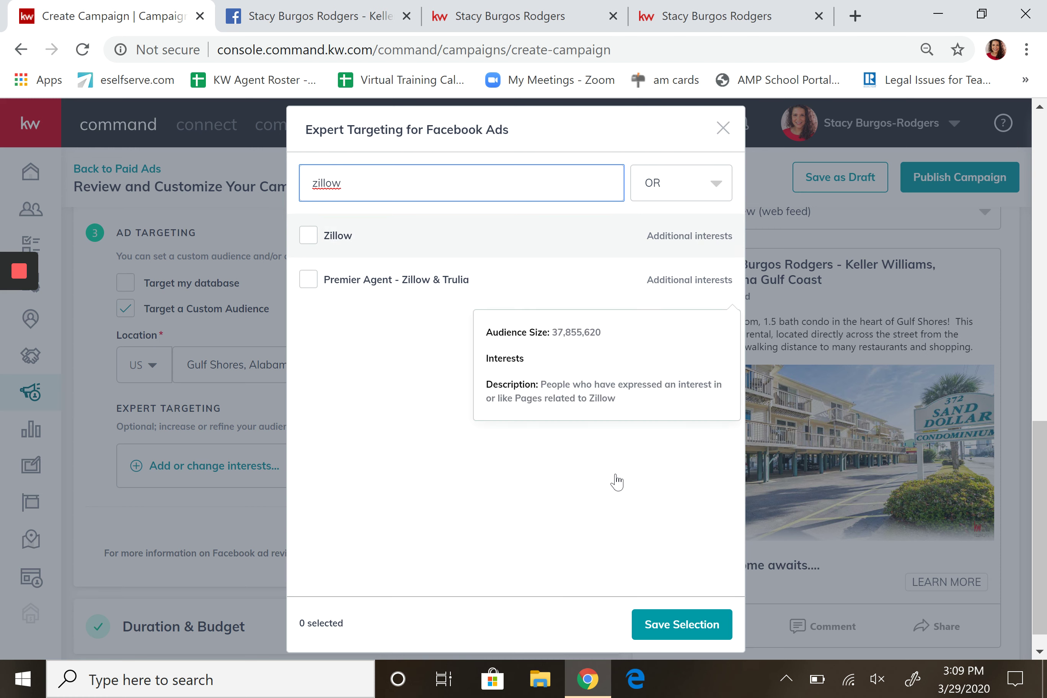
click(308, 235)
double_click(326, 183)
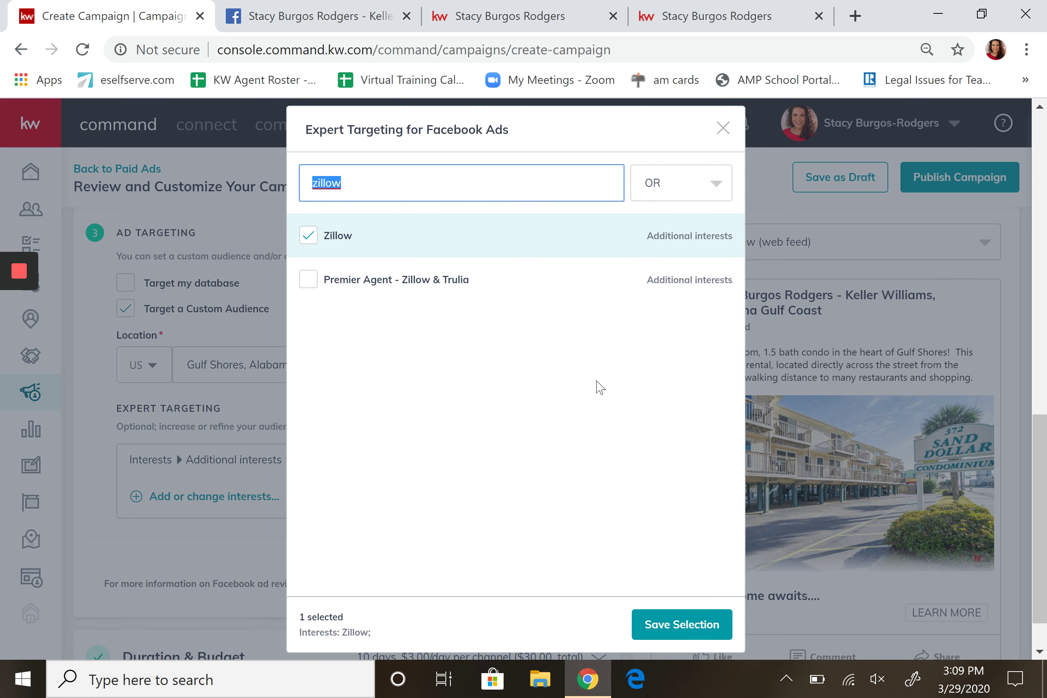
text(inves)
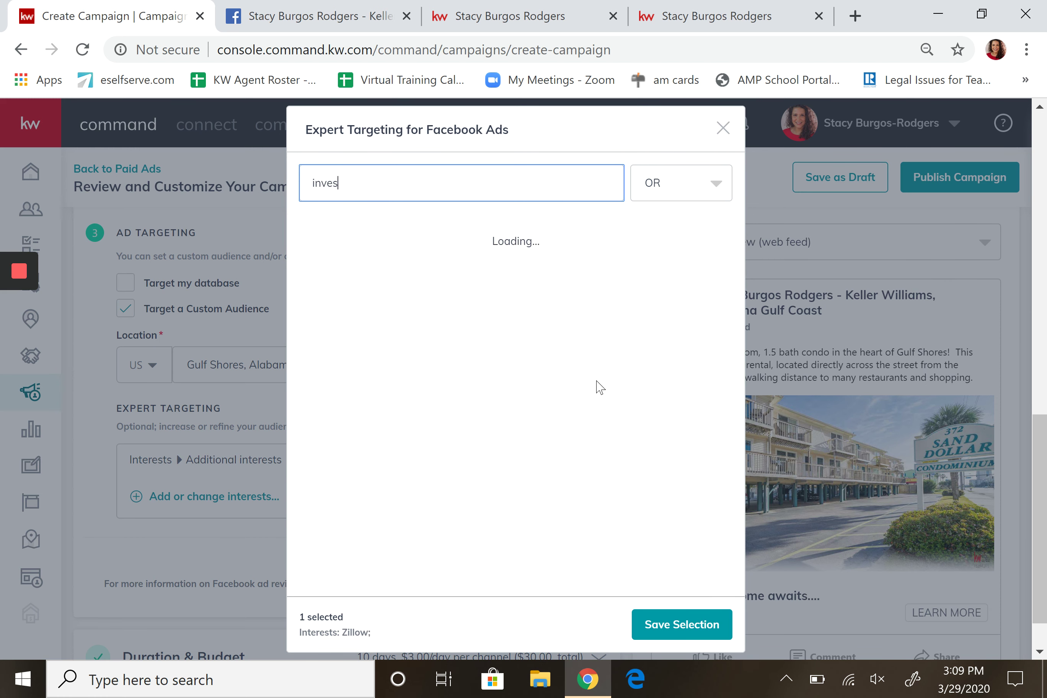
text(tors)
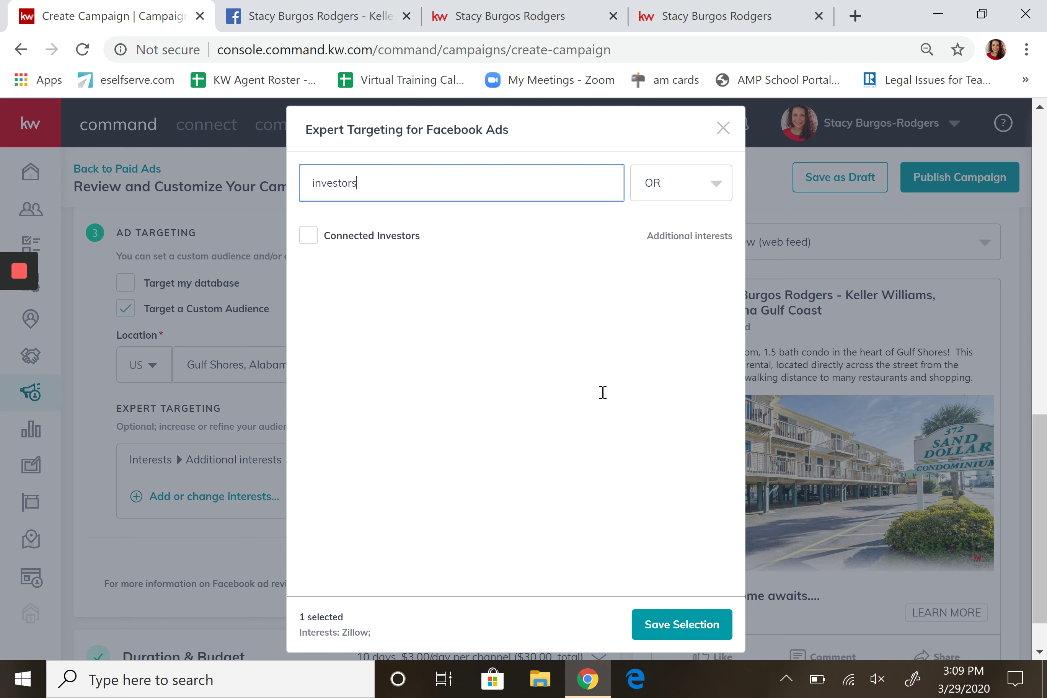
key(BackSpace)
key(BackSpace)
key(BackSpace)
key(BackSpace)
key(BackSpace)
key(BackSpace)
key(BackSpace)
key(BackSpace)
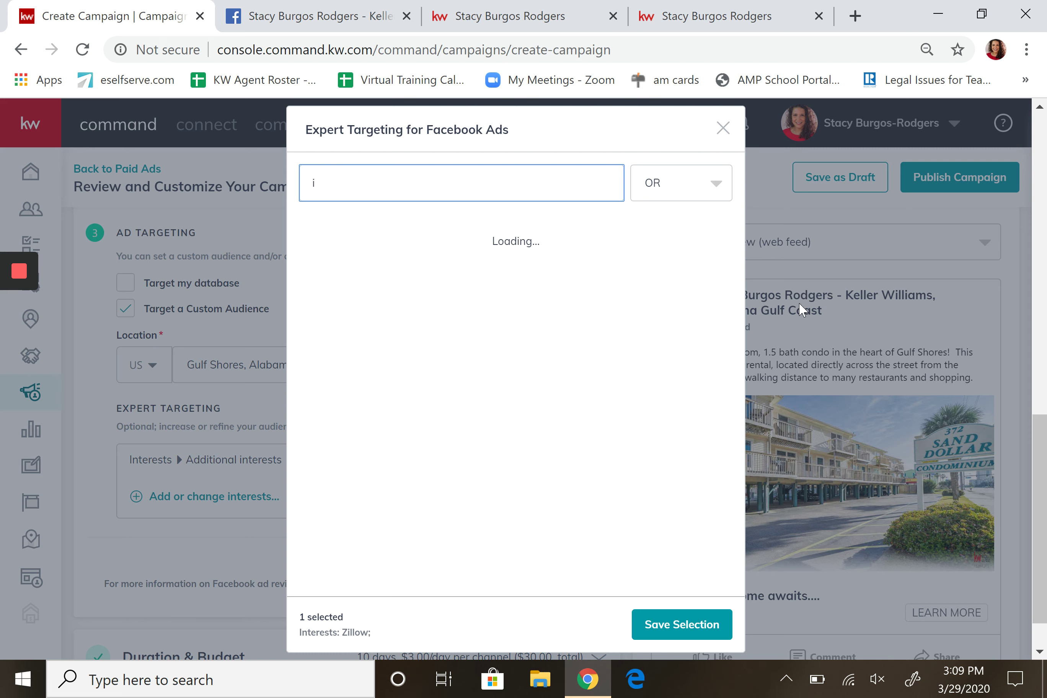
key(BackSpace)
text(real estate in)
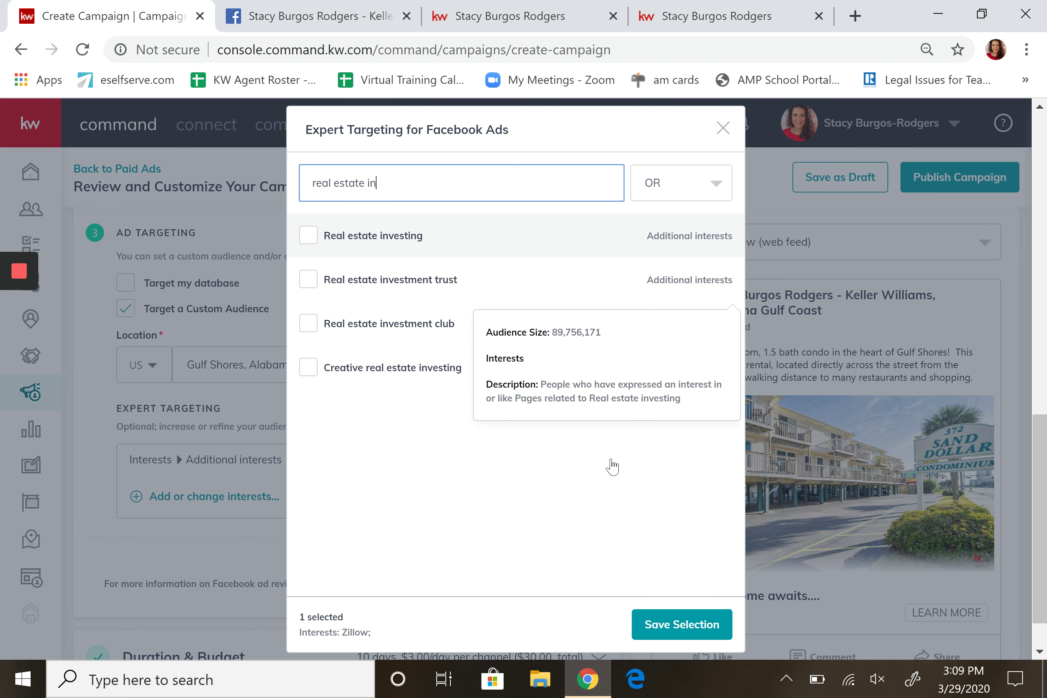
key(Return)
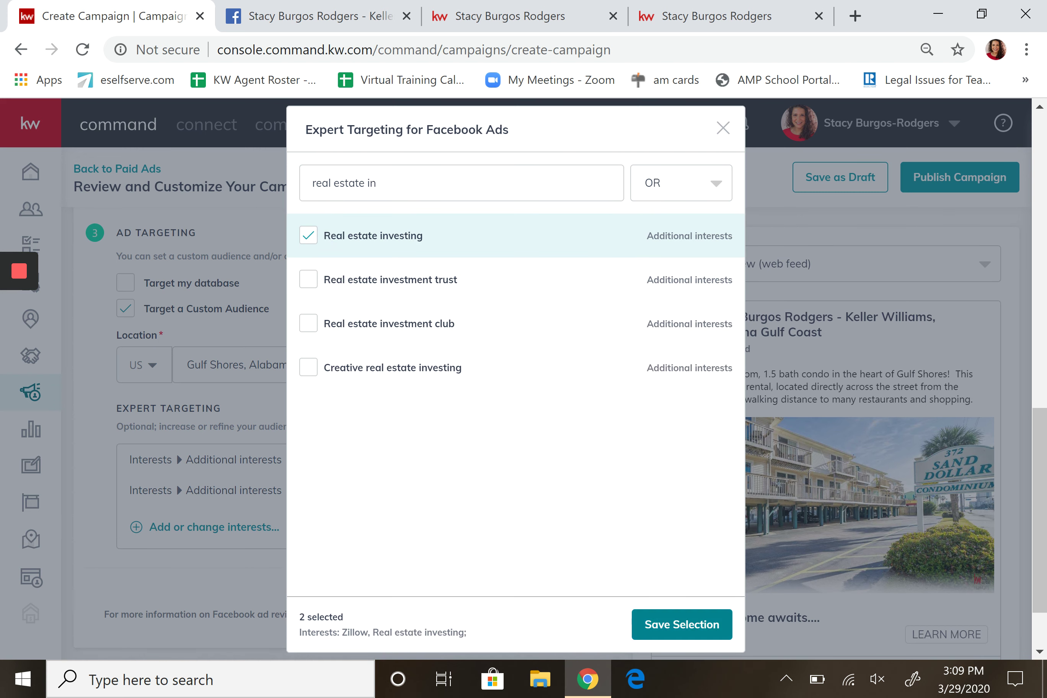
click(681, 624)
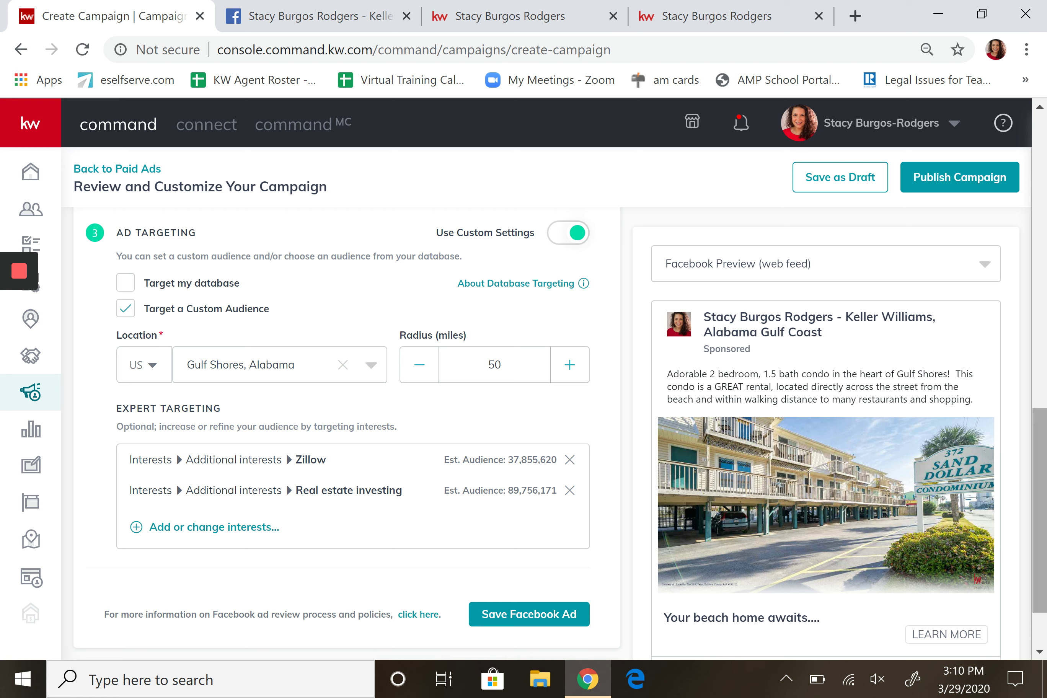
Save the Facebook Ad settings, reopen them, and save again so the section shows complete.
scroll(1028, 459, down, 2)
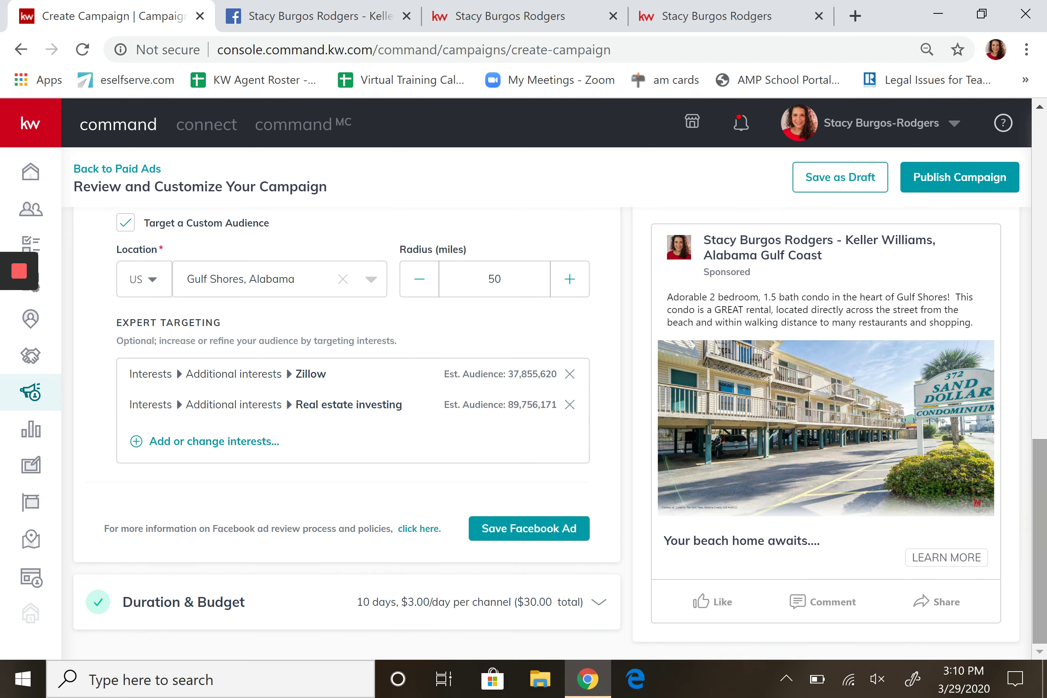
click(527, 531)
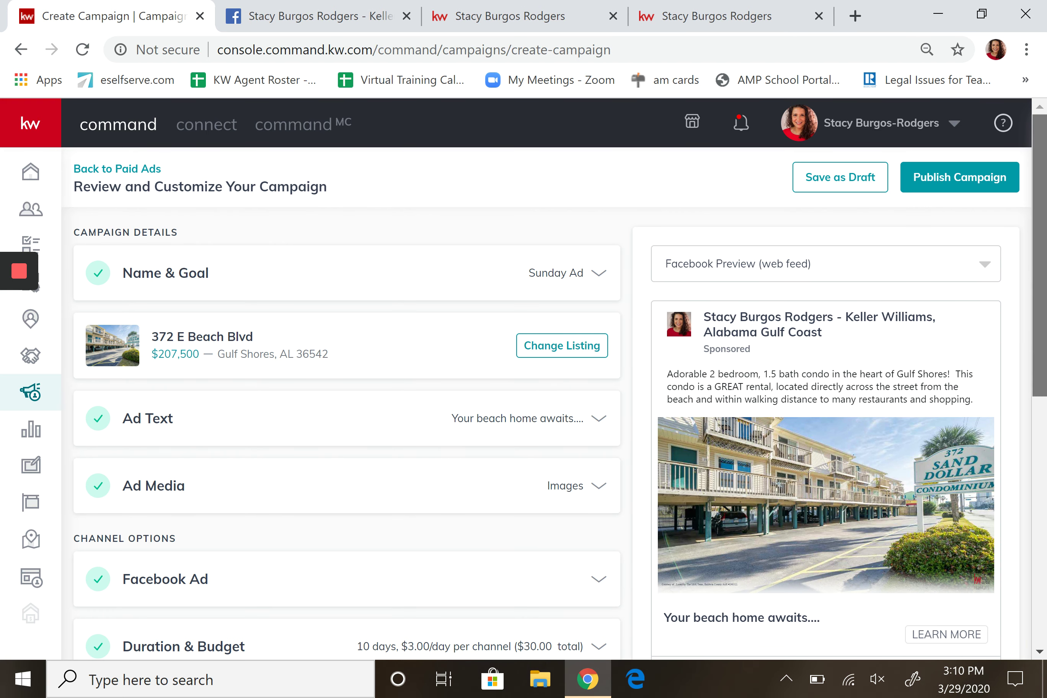
drag(1036, 306, 1036, 350)
click(599, 491)
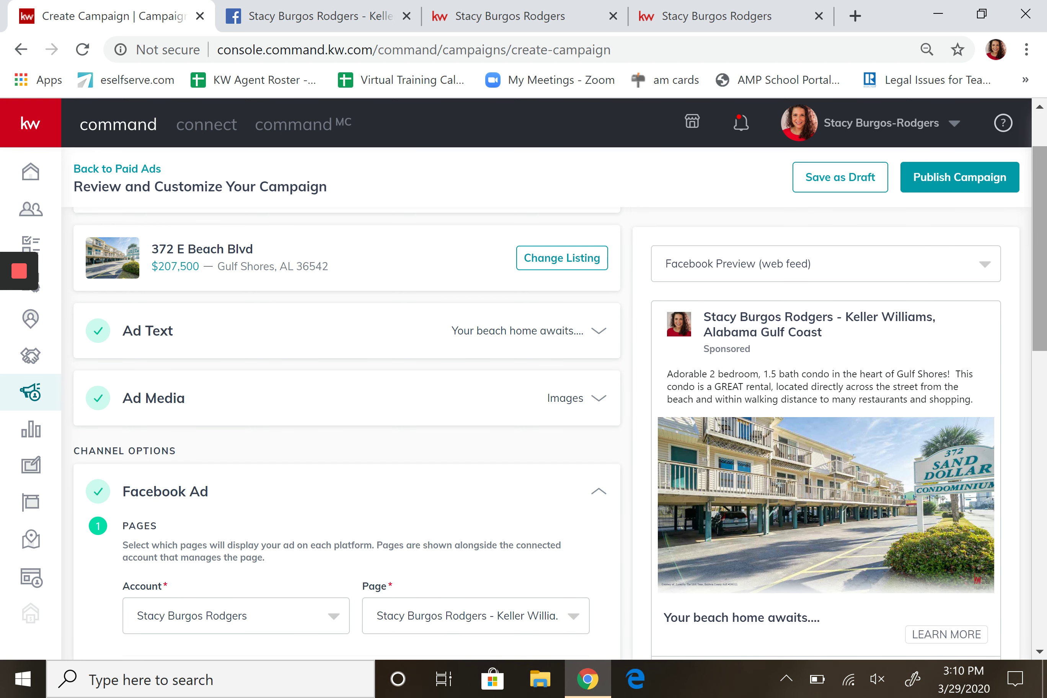
scroll(993, 603, down, 6)
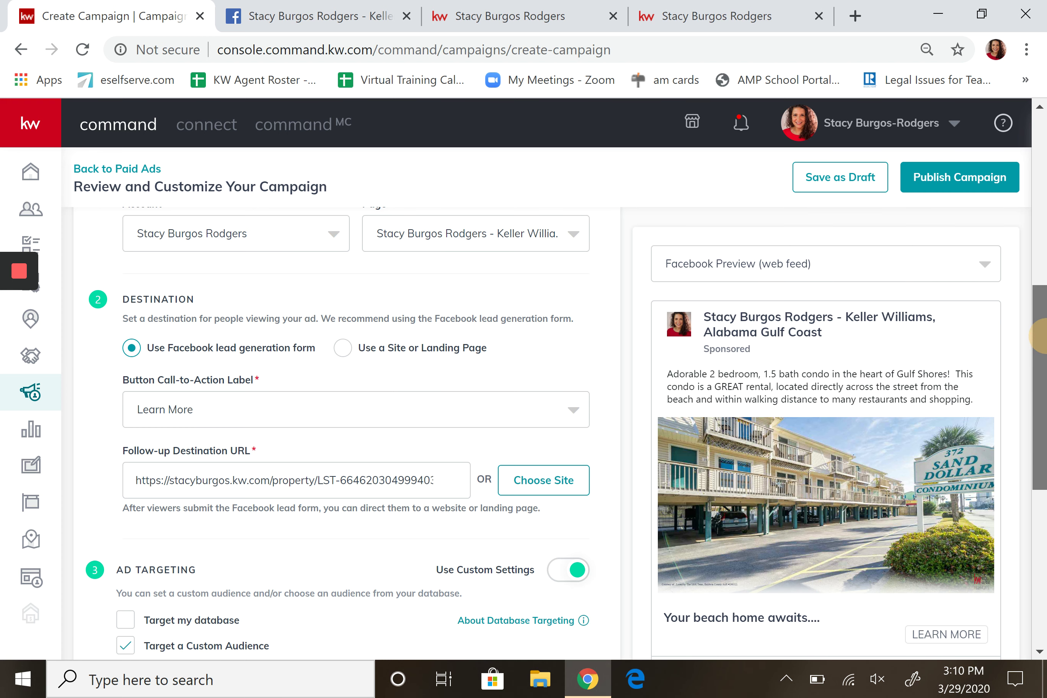
drag(1039, 336, 1039, 452)
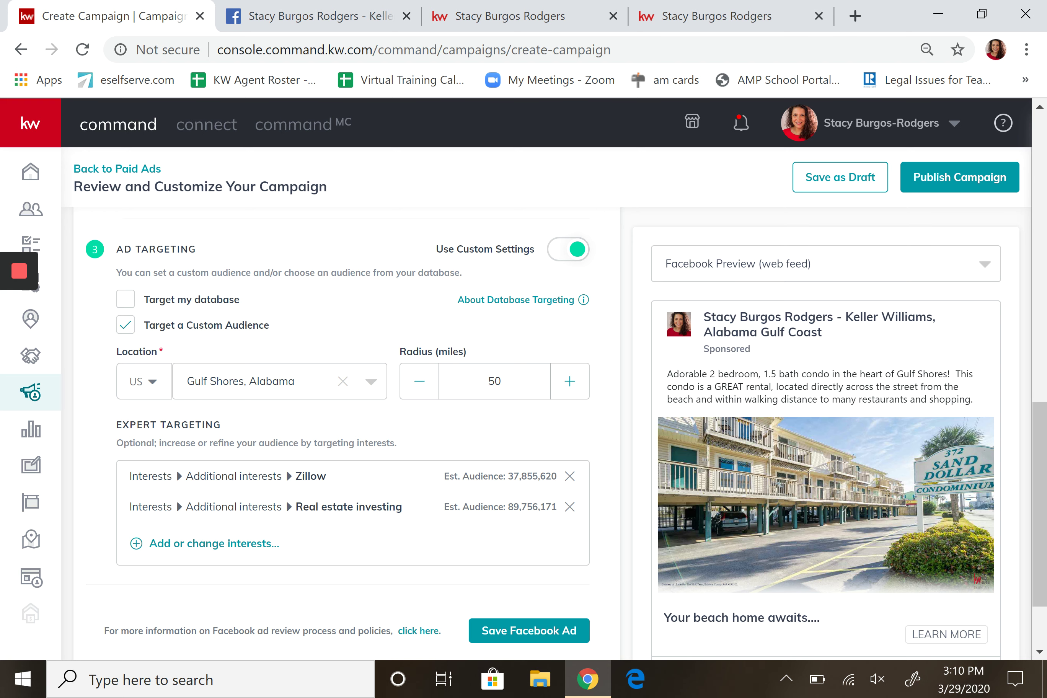
drag(1040, 432, 1040, 469)
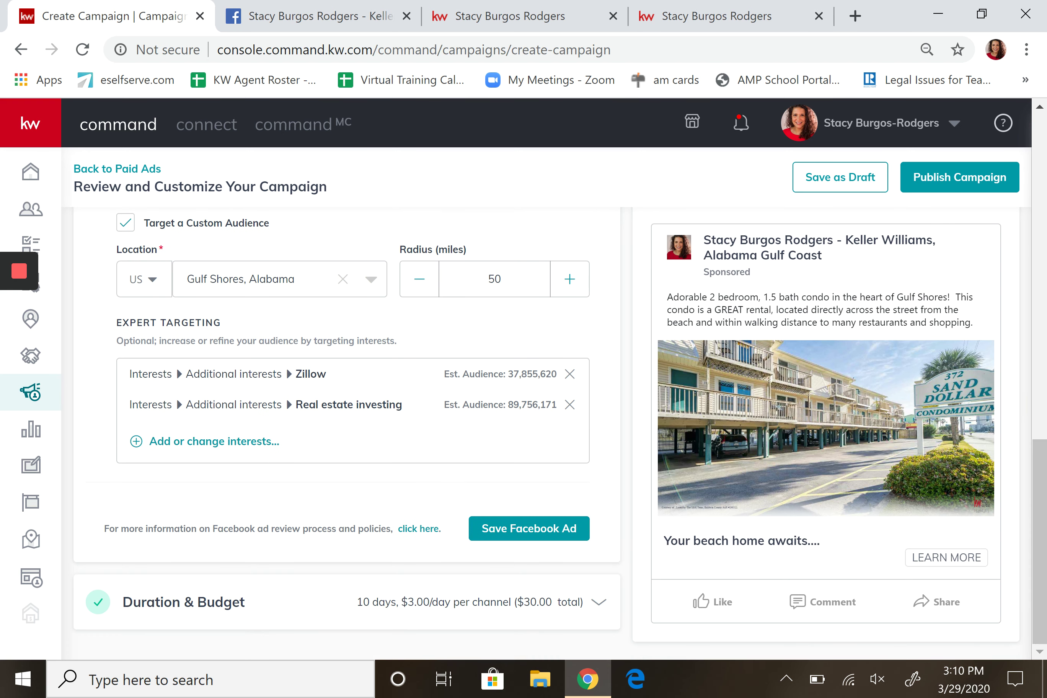
click(495, 528)
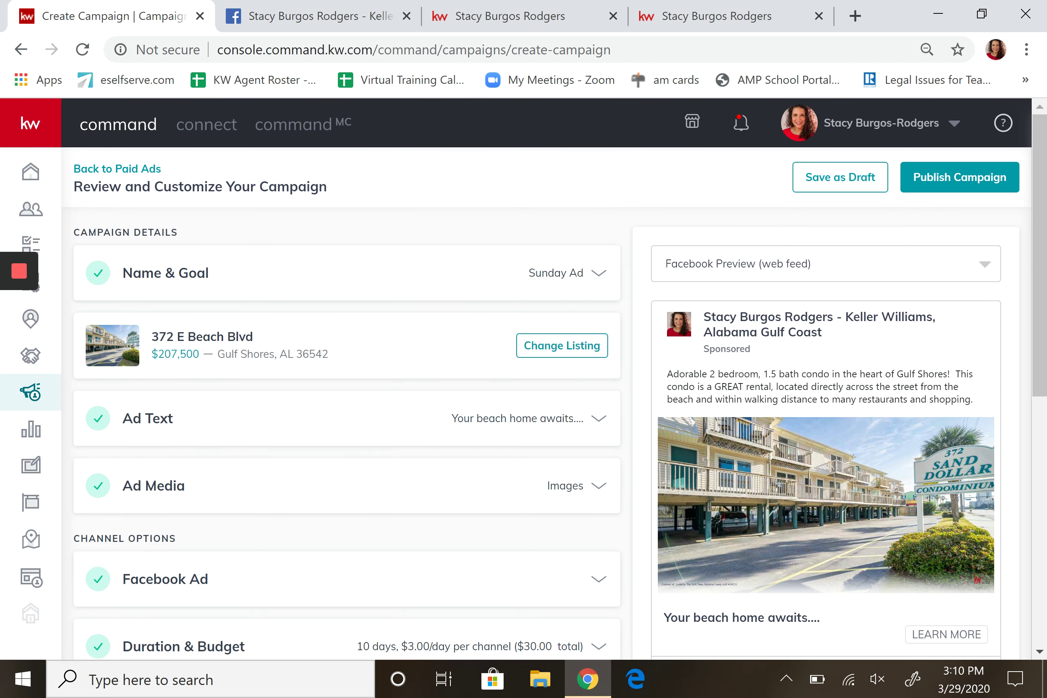
drag(1036, 315, 1036, 386)
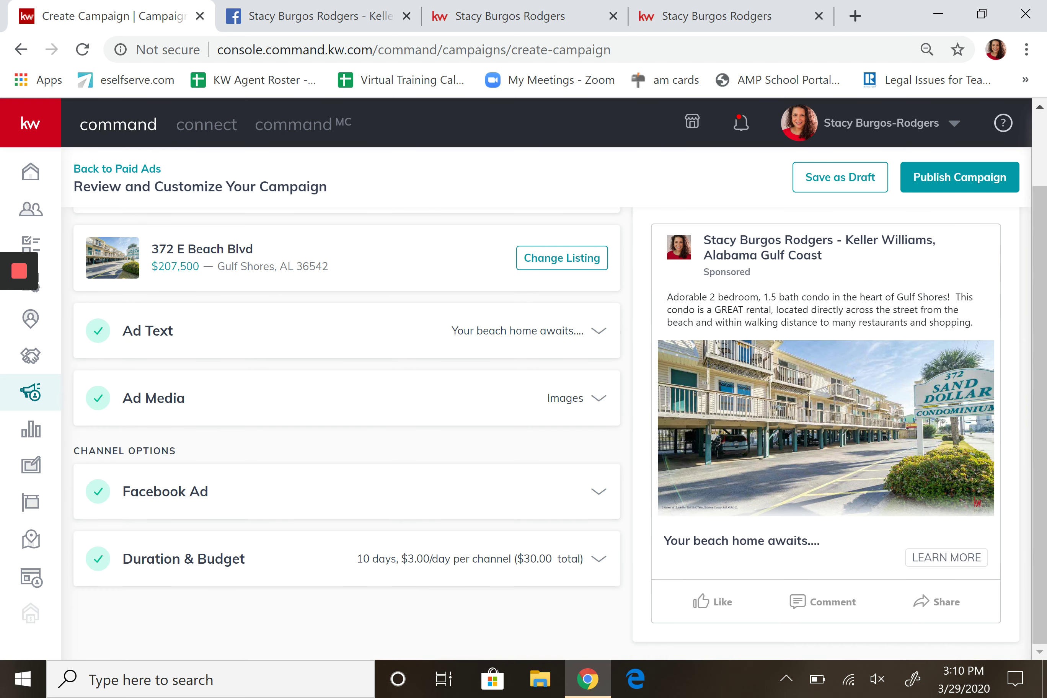
Lower the total campaign budget to $10 in Duration & Budget.
click(599, 558)
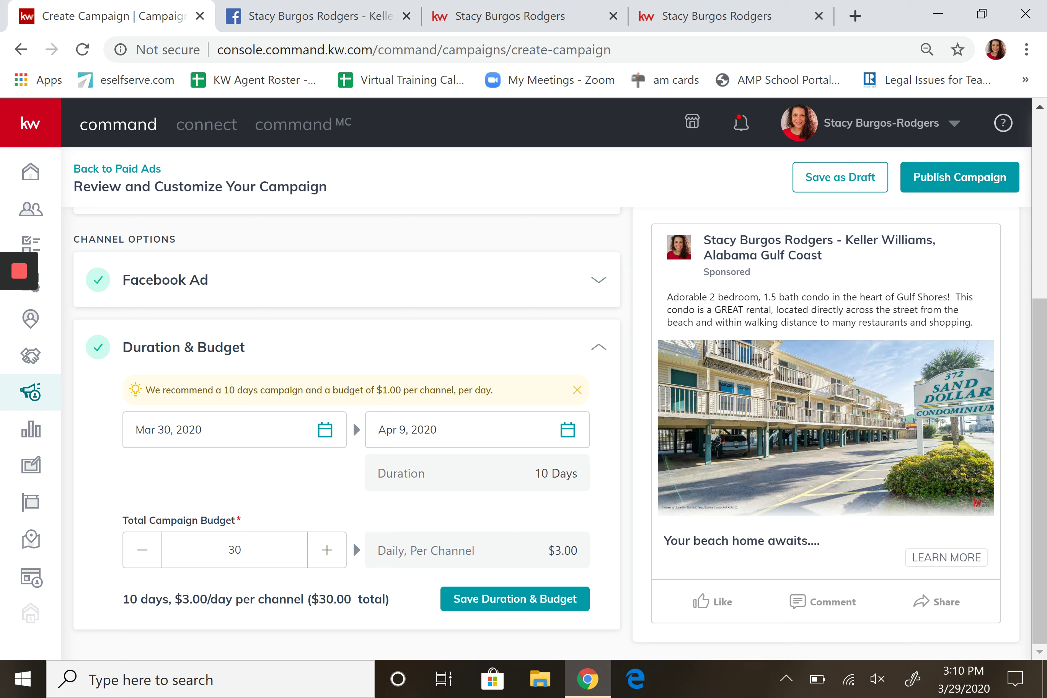
click(142, 550)
click(143, 550)
click(143, 550)
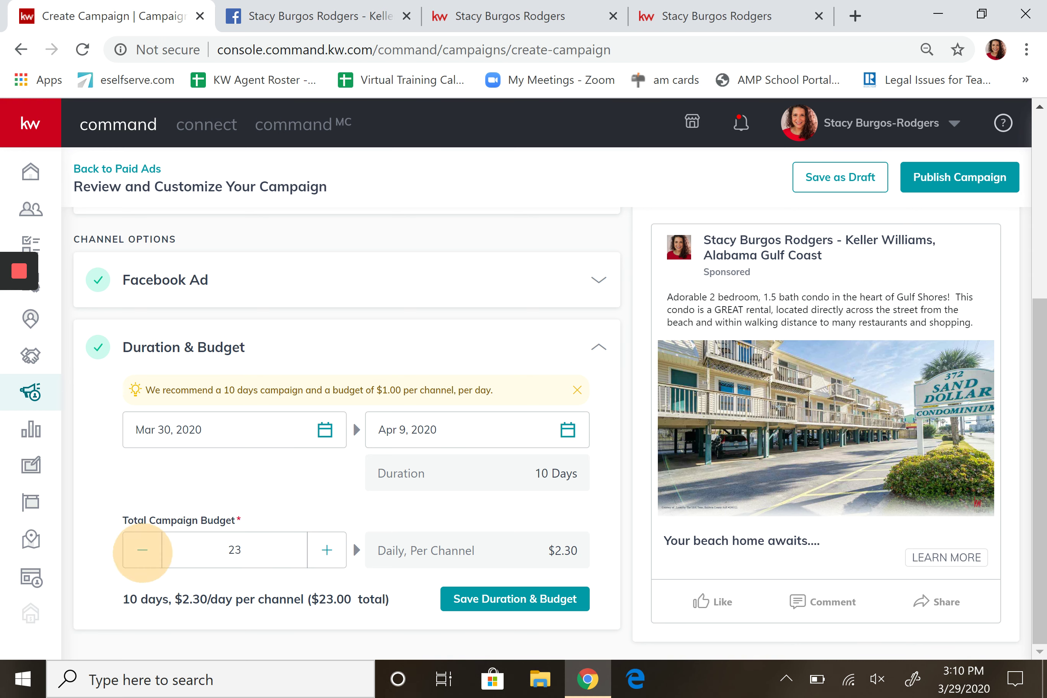
click(143, 550)
click(142, 550)
click(142, 550)
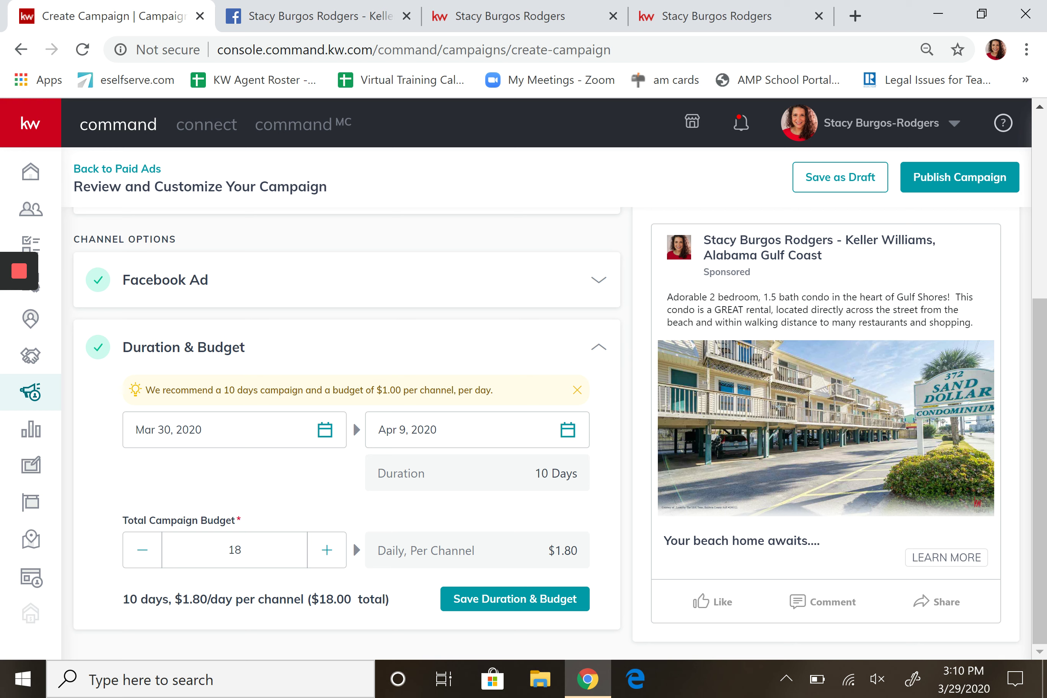
click(143, 550)
click(143, 550)
click(143, 550)
click(142, 550)
click(142, 550)
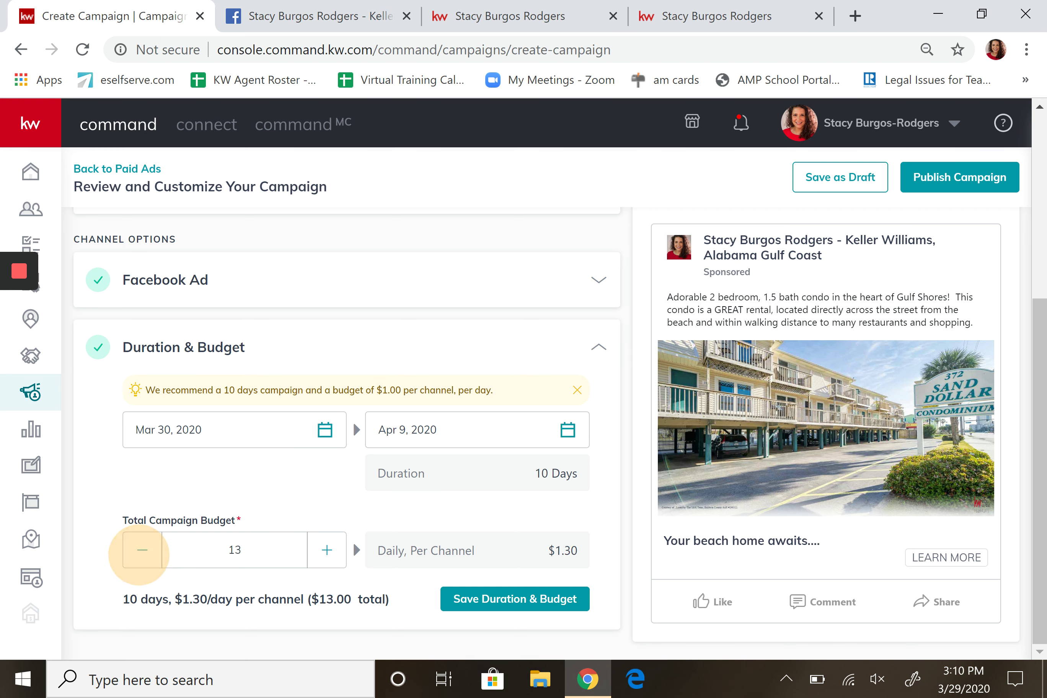
click(142, 550)
click(140, 551)
click(141, 551)
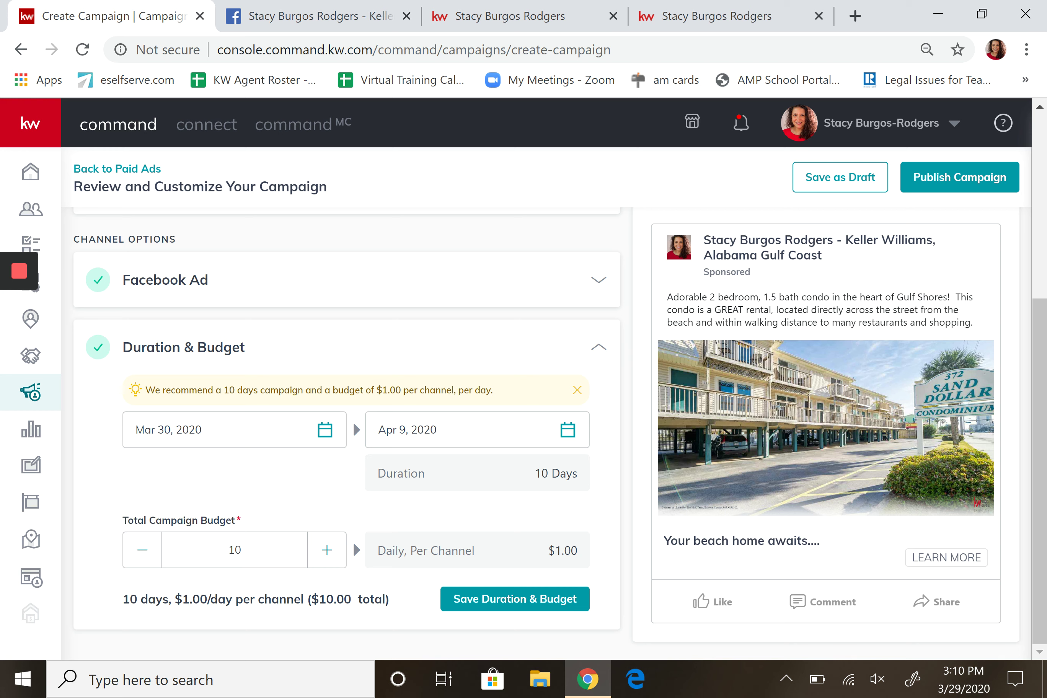
Set the end date to April 5 and save Duration & Budget.
click(568, 430)
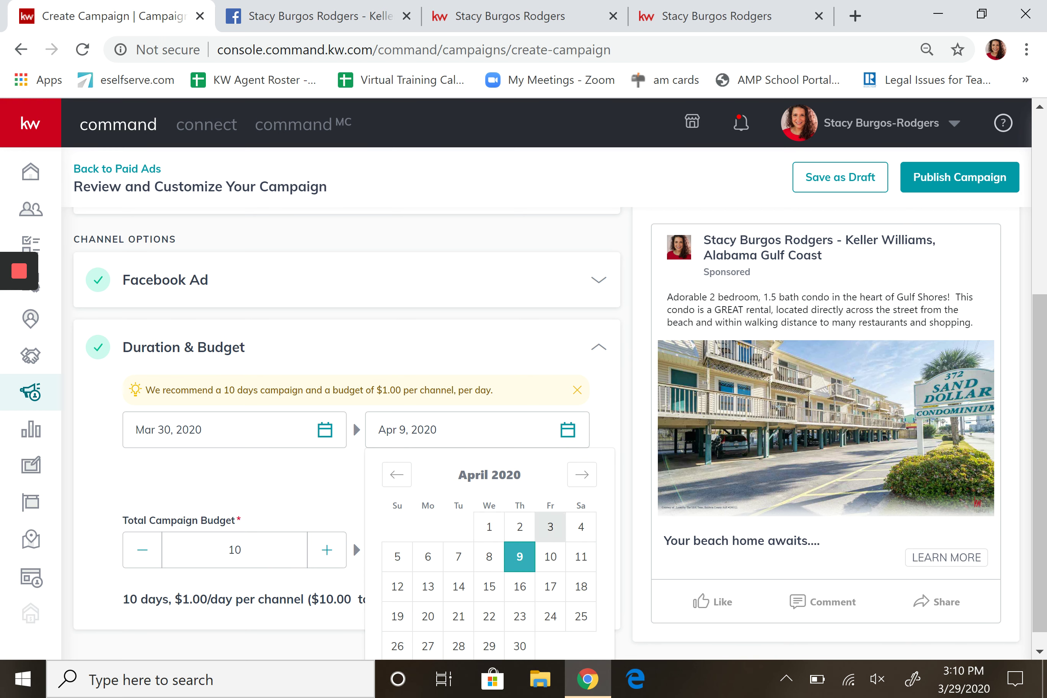
click(397, 556)
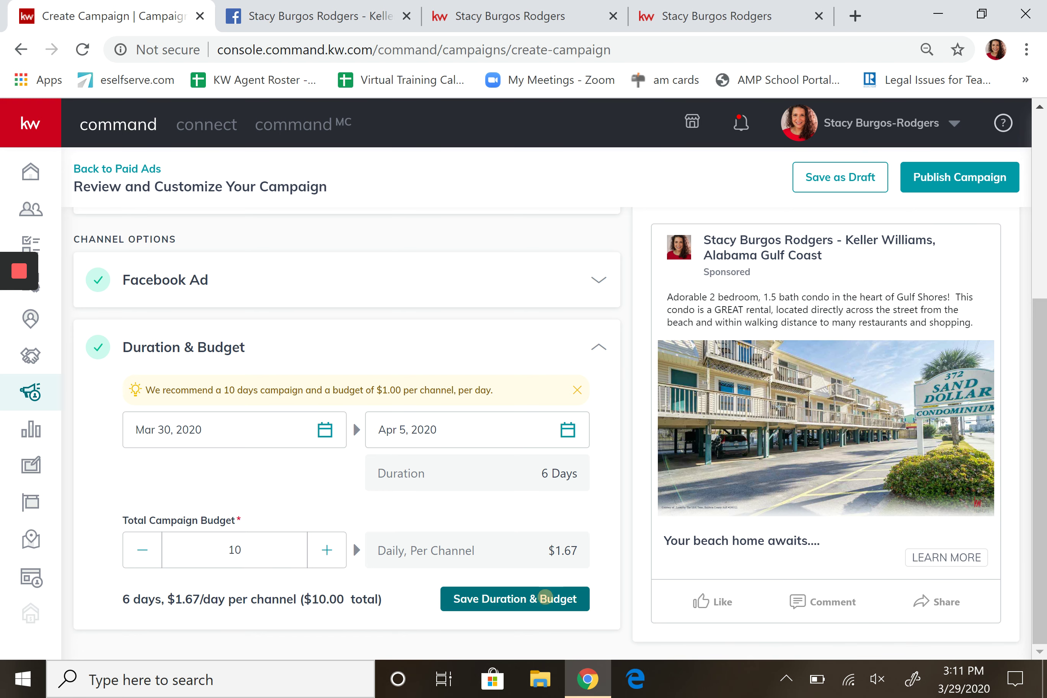
click(545, 598)
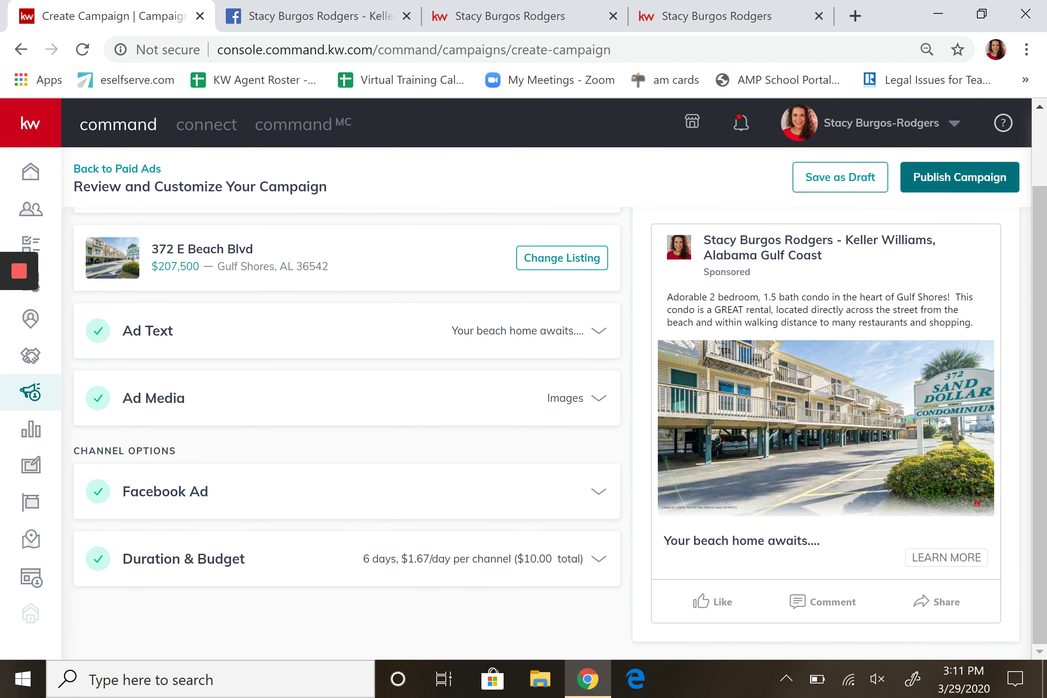
Publish the Sunday Ad campaign using the saved payment card so it goes to pending review.
click(978, 176)
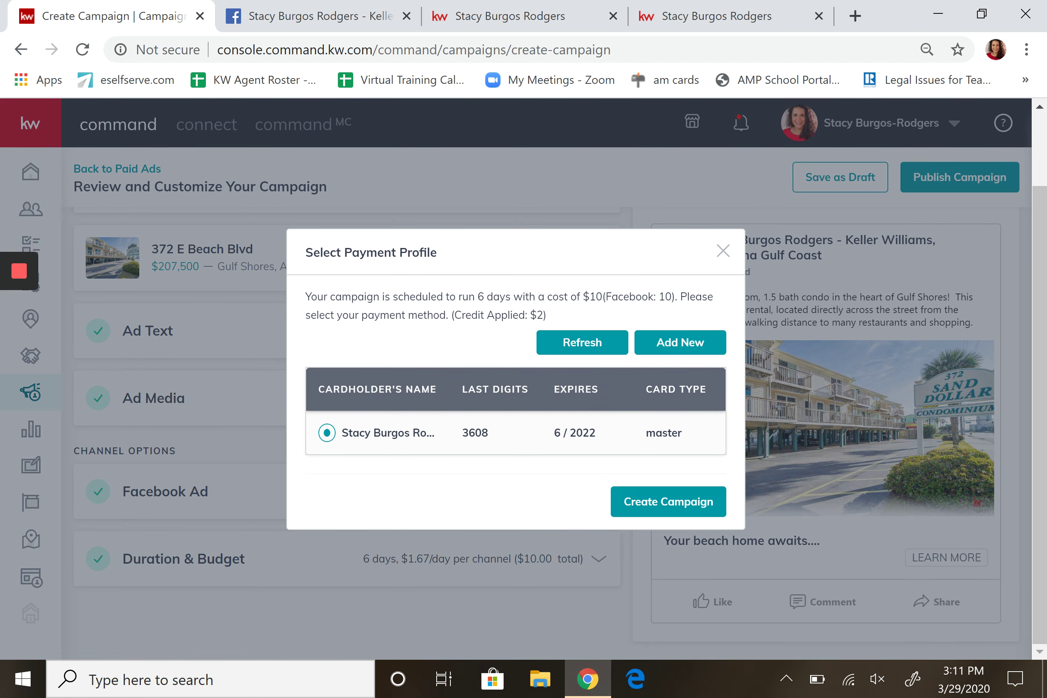
click(676, 501)
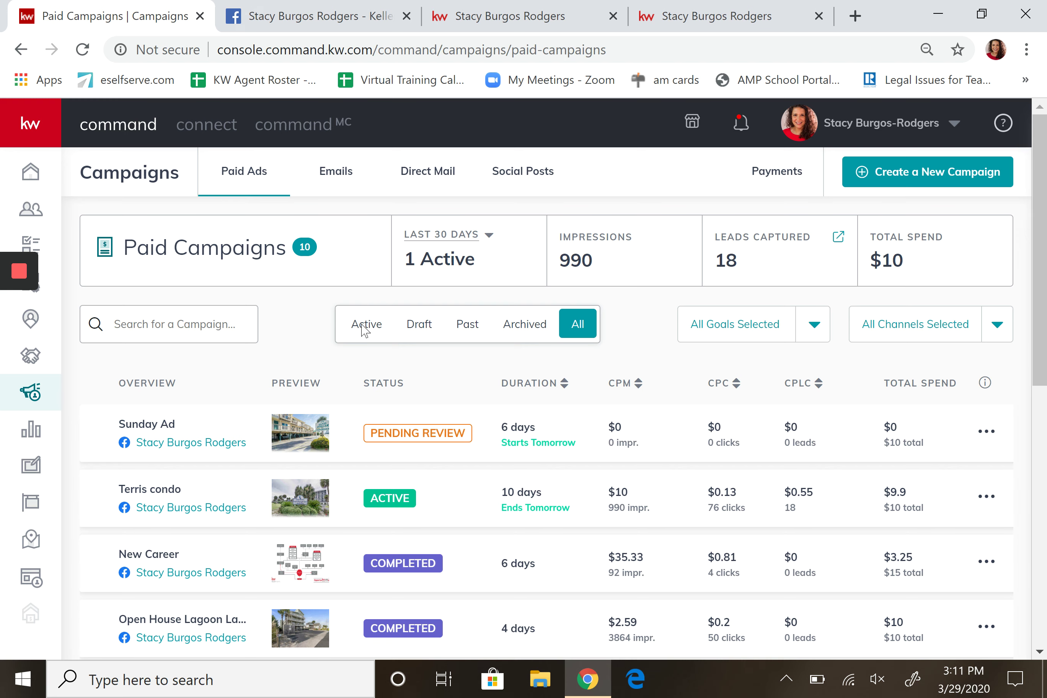
click(266, 16)
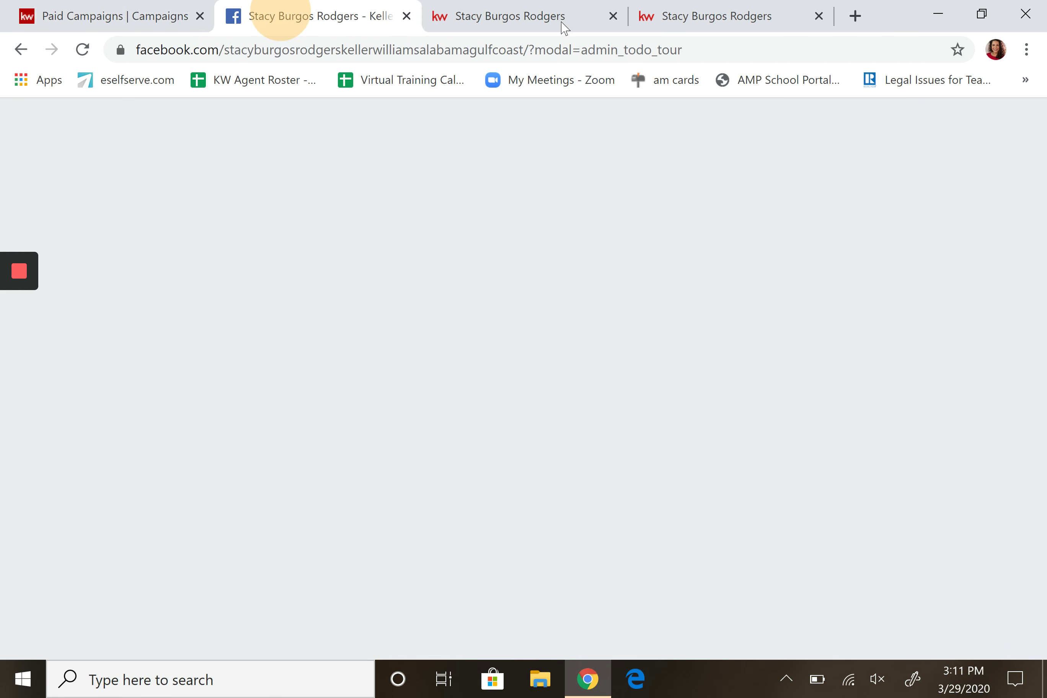
click(82, 50)
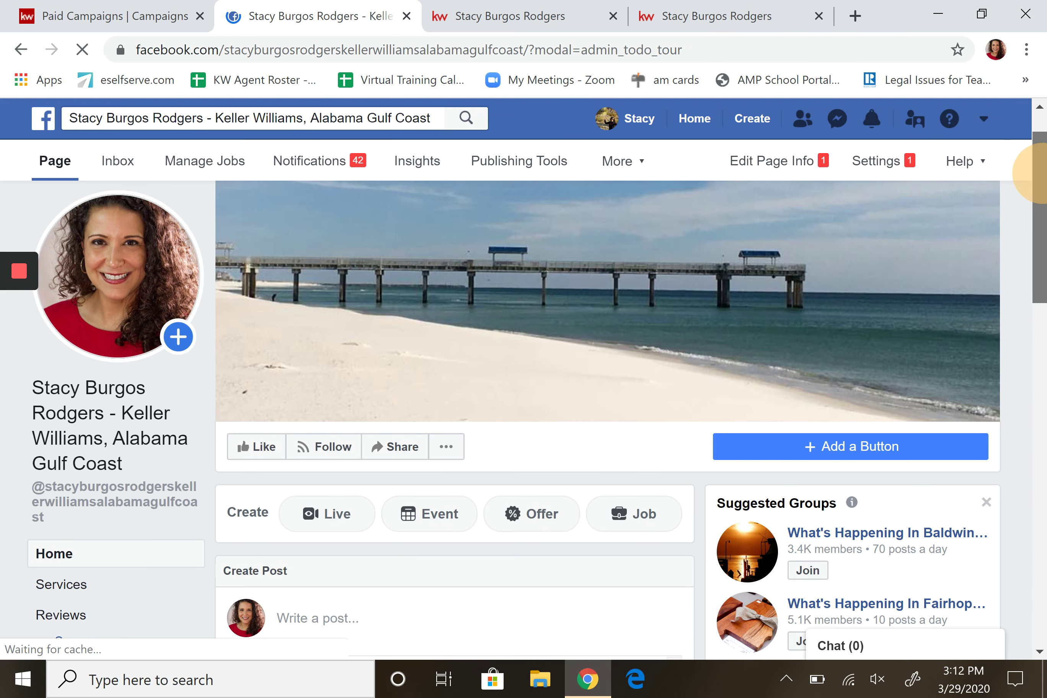
scroll(1029, 152, down, 2)
scroll(1029, 166, down, 4)
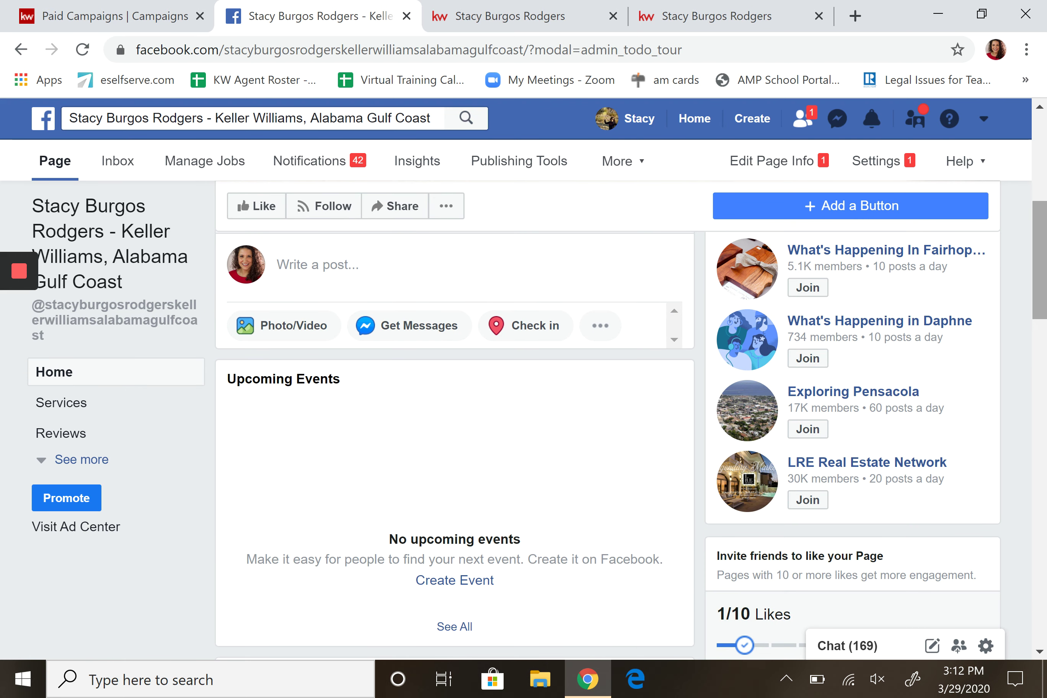
scroll(1037, 324, down, 7)
scroll(1036, 324, down, 1)
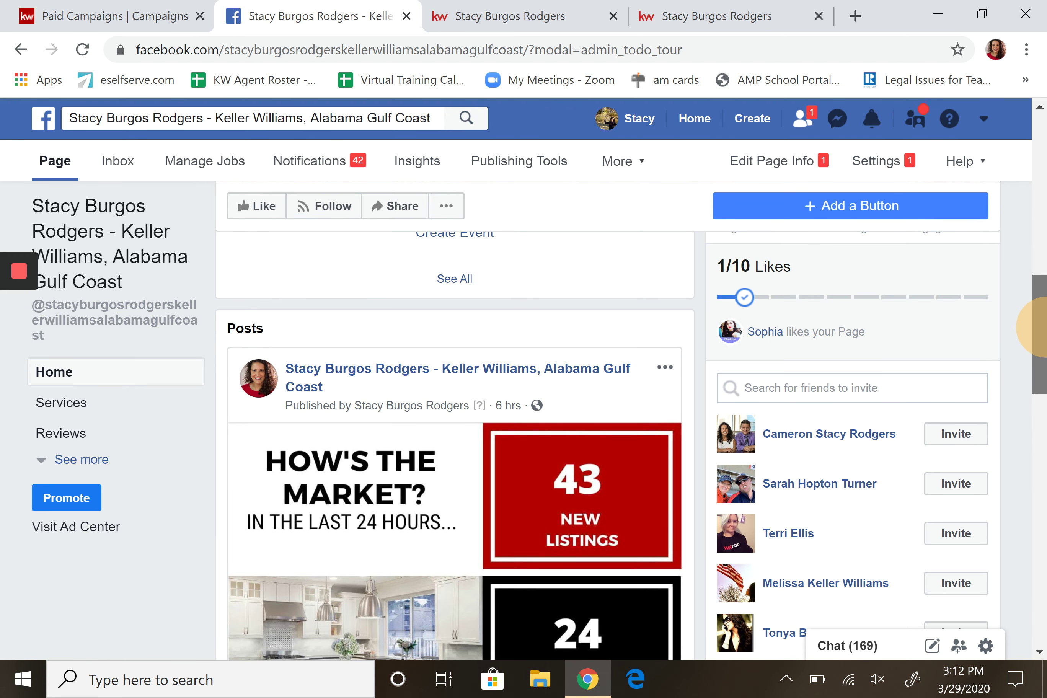
drag(1037, 327, 1036, 435)
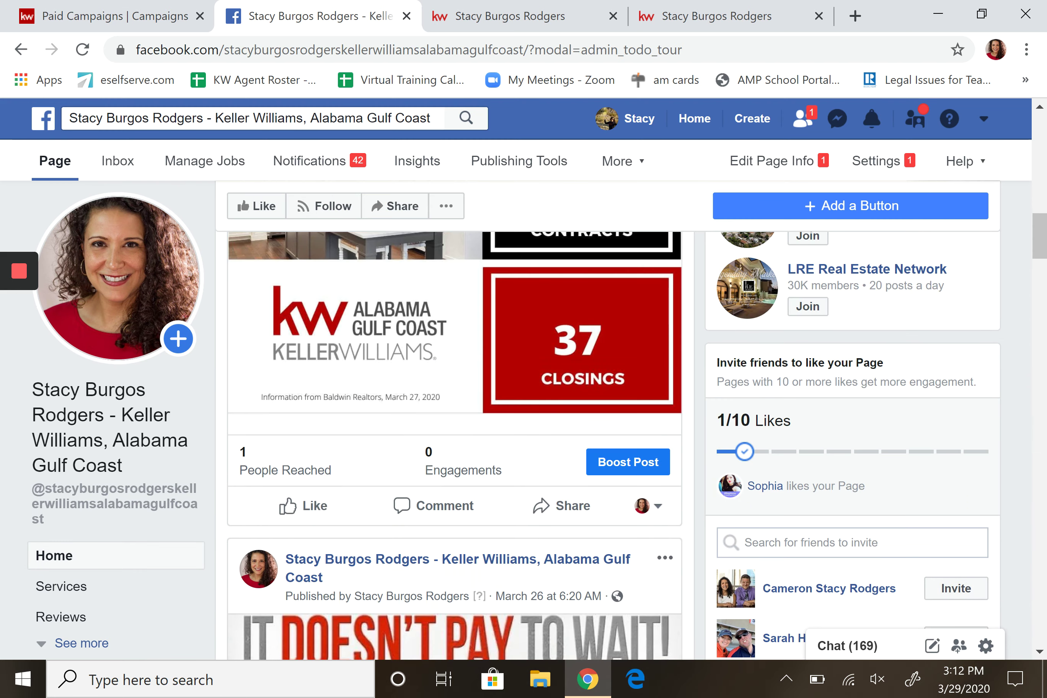
click(209, 22)
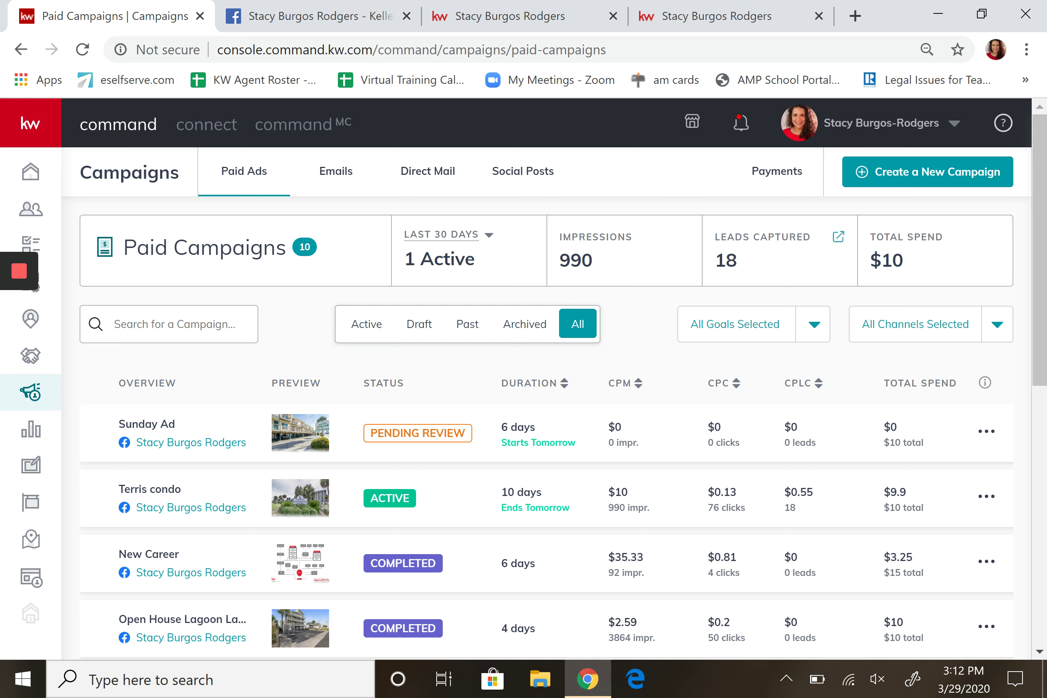